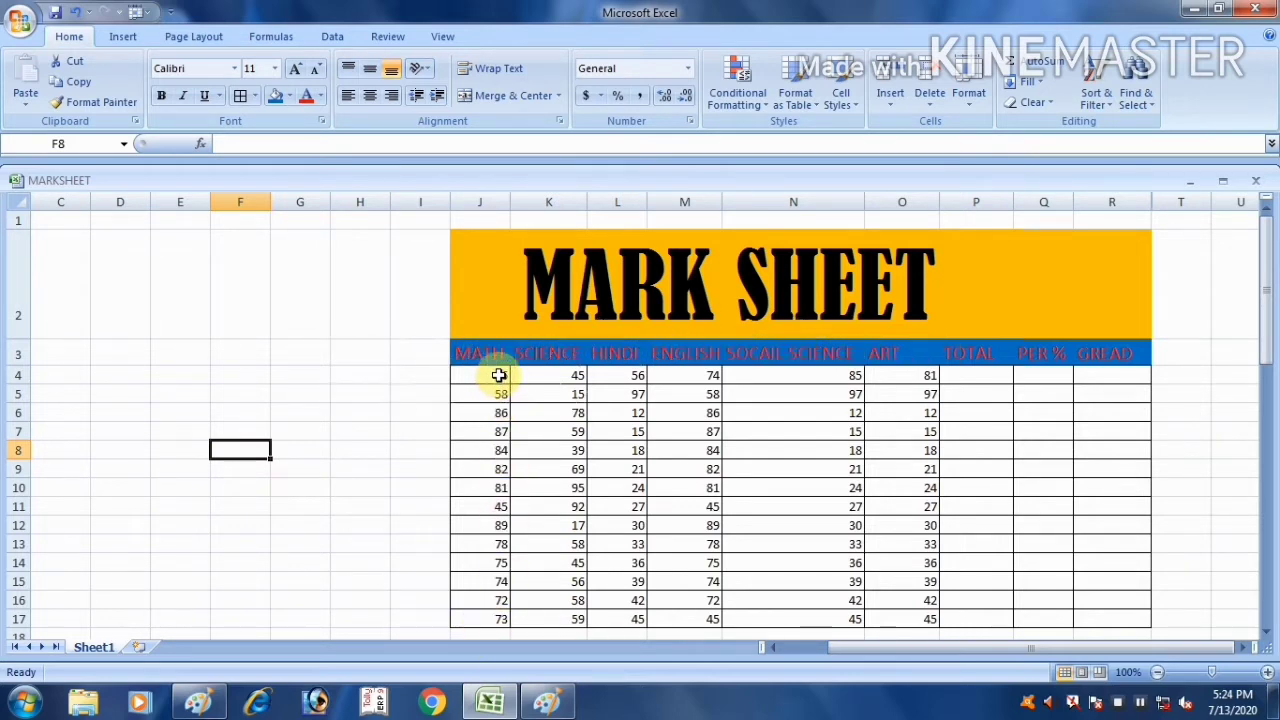
Step: Switch the first MATH mark in cell J4 through center and left alignment, ending with right alignment
{"action": "left_click", "coordinate": [499, 375]}
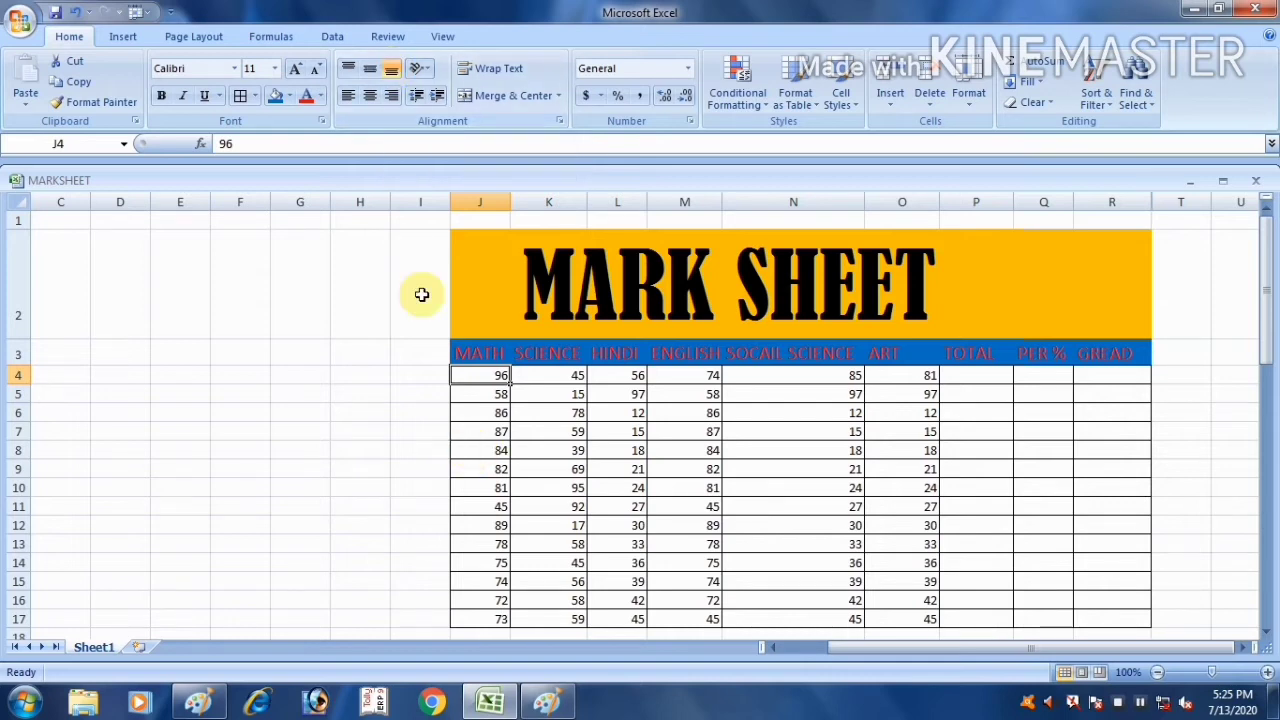
{"action": "left_click", "coordinate": [370, 97]}
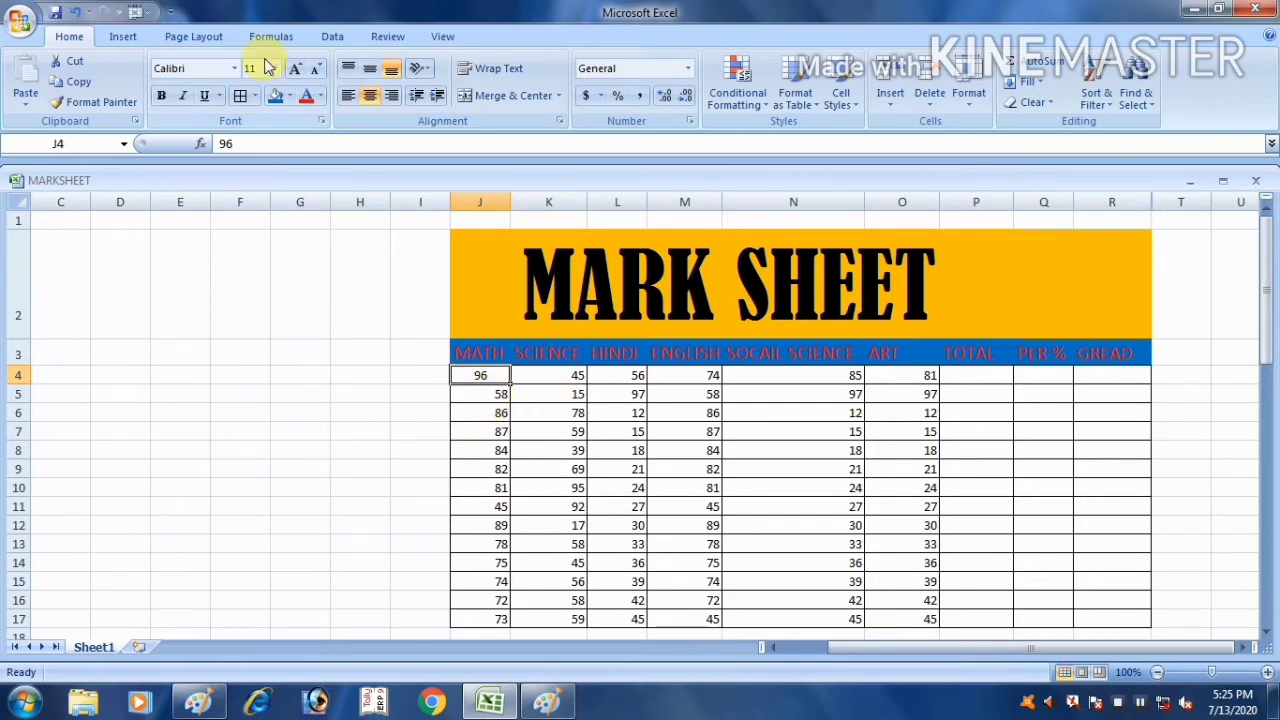
{"action": "left_click", "coordinate": [345, 97]}
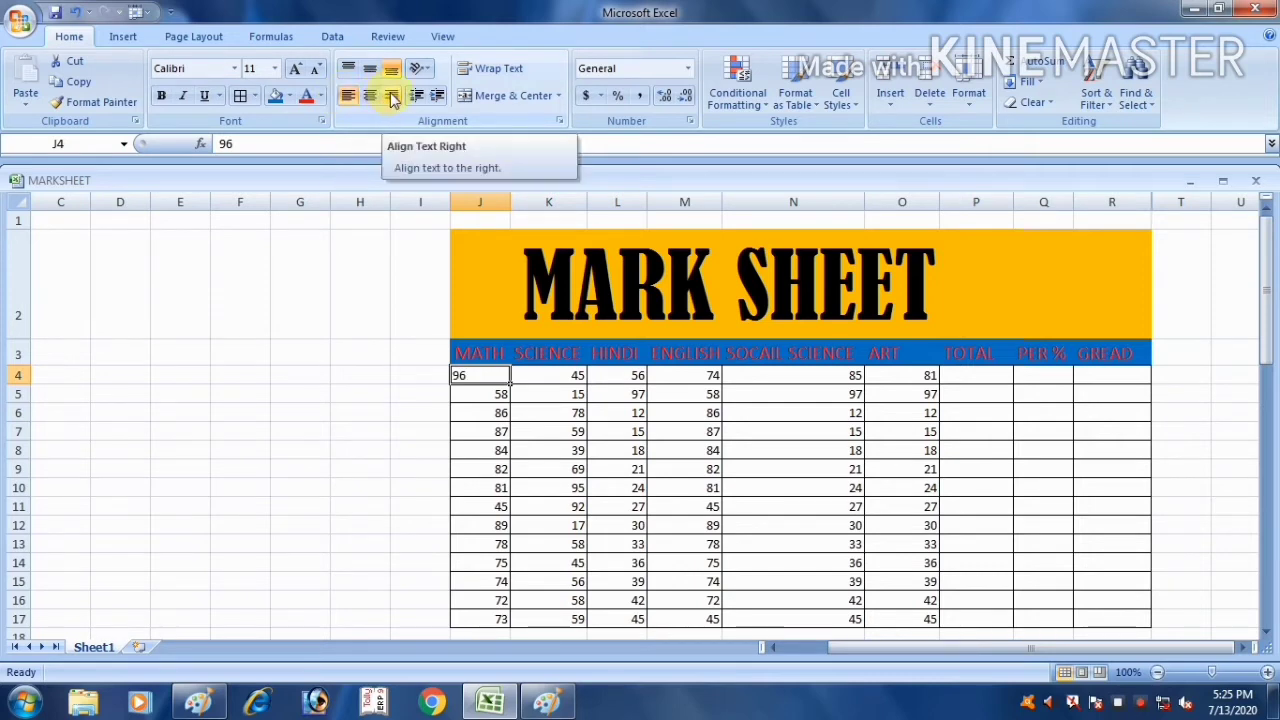
{"action": "left_click", "coordinate": [392, 96]}
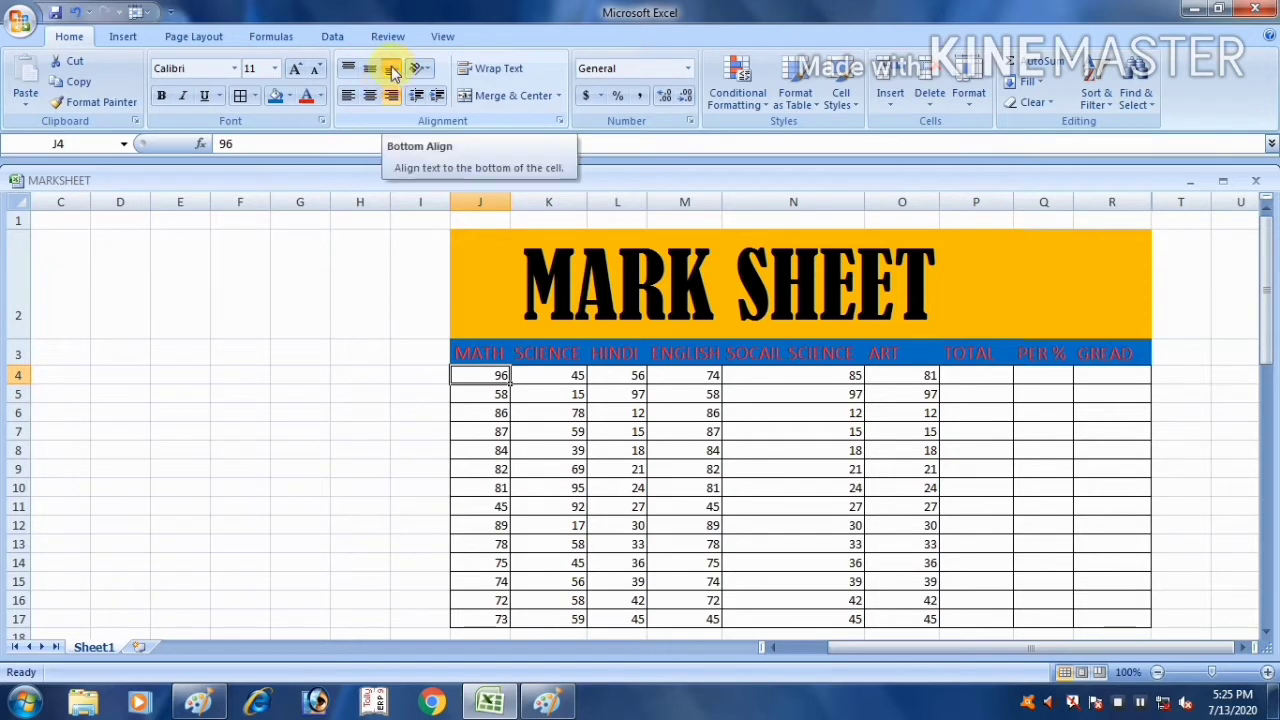
Step: Try top alignment on cell J4 and return it to bottom alignment
{"action": "left_click", "coordinate": [348, 68]}
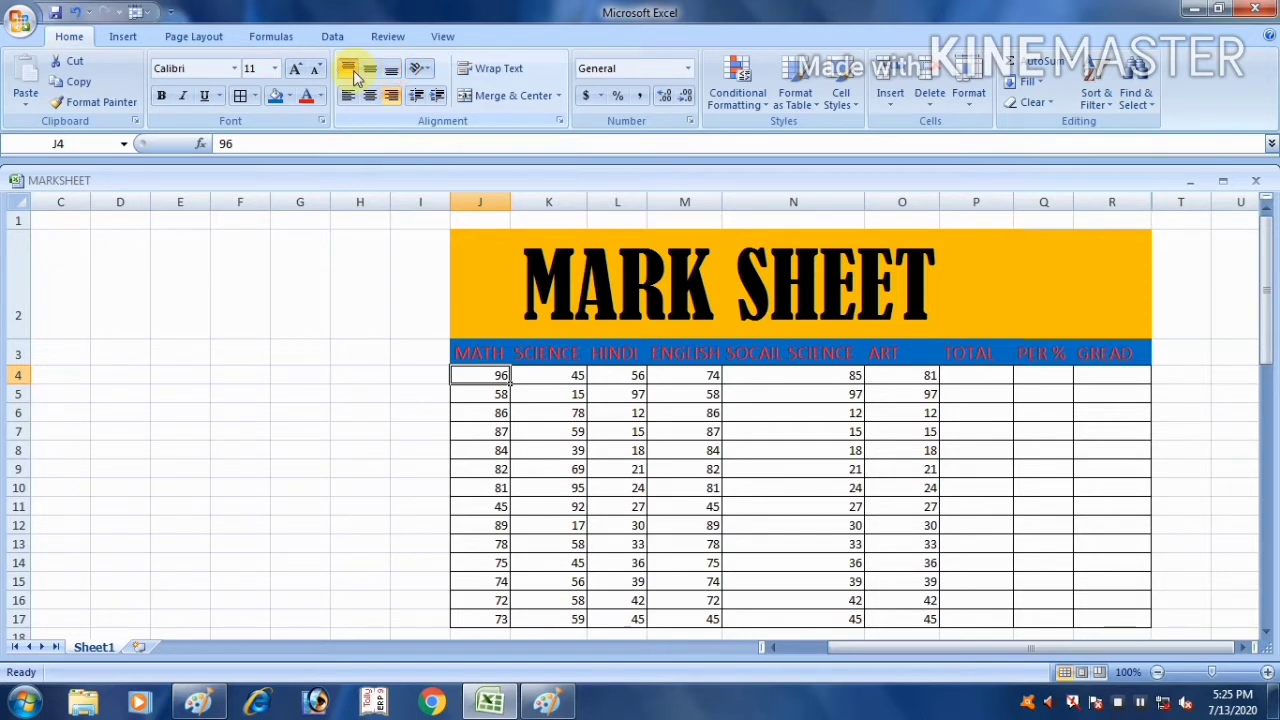
{"action": "left_click", "coordinate": [391, 68]}
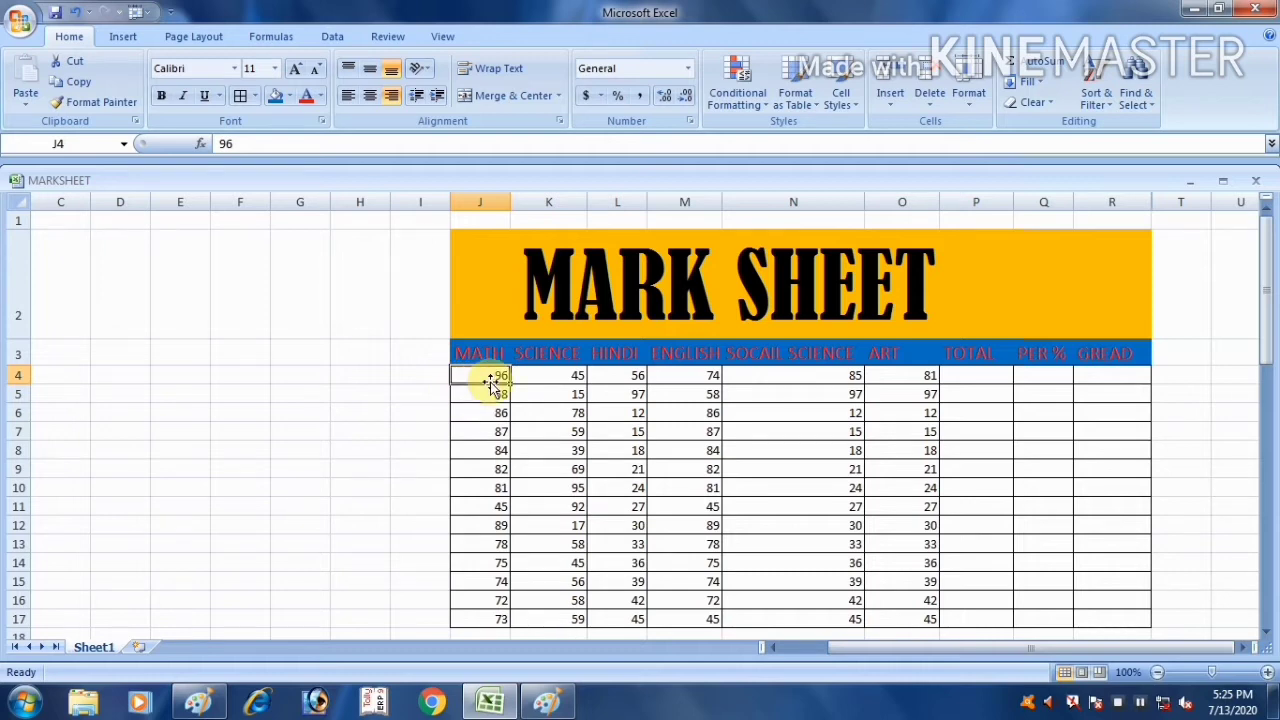
{"action": "left_click_drag", "start_coordinate": [491, 381], "coordinate": [457, 414]}
{"action": "left_click", "coordinate": [797, 317]}
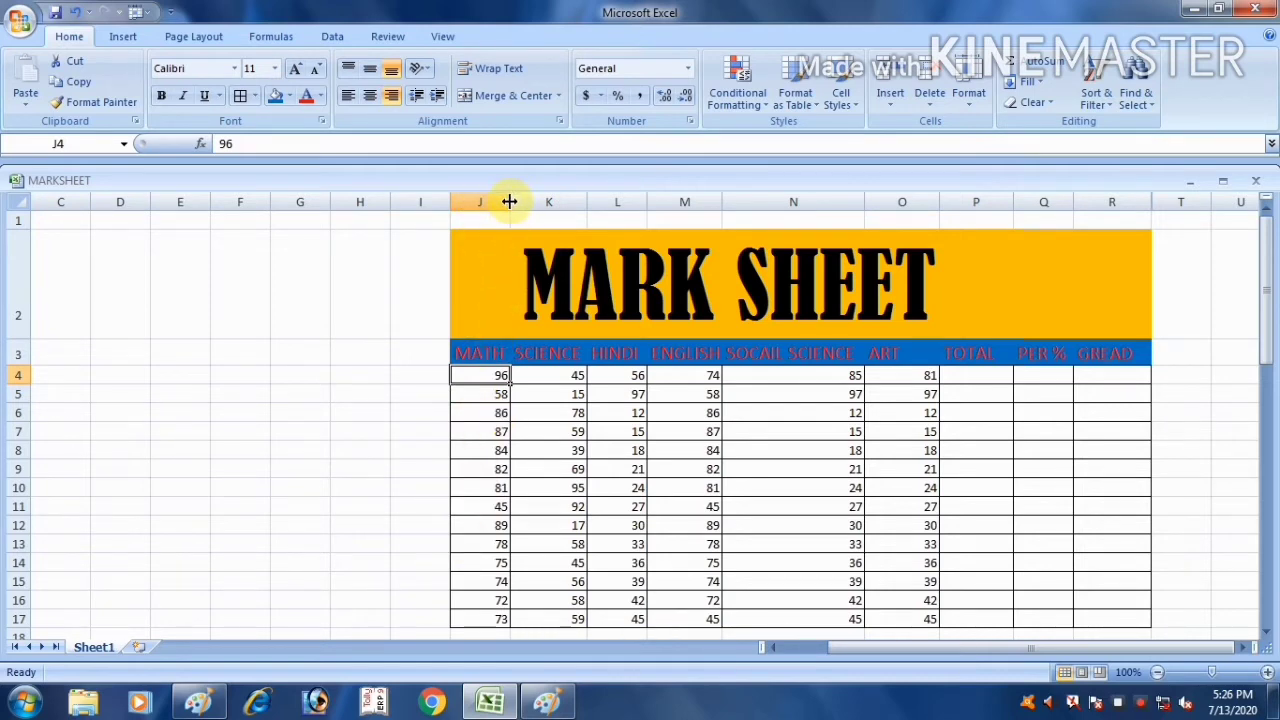
Step: Slightly enlarge column J and row 4, and set cell J4's vertical alignment to middle and finally to top
{"action": "left_click_drag", "start_coordinate": [509, 202], "coordinate": [520, 202]}
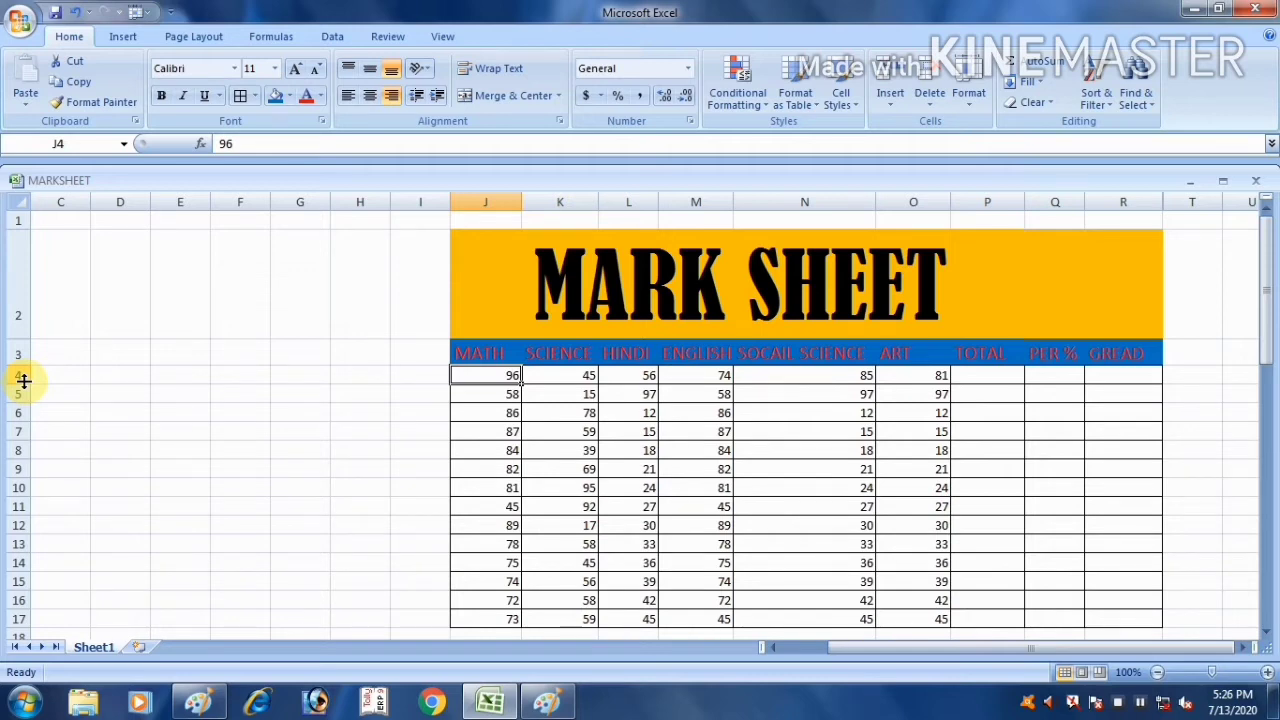
{"action": "left_click_drag", "start_coordinate": [24, 380], "coordinate": [24, 393]}
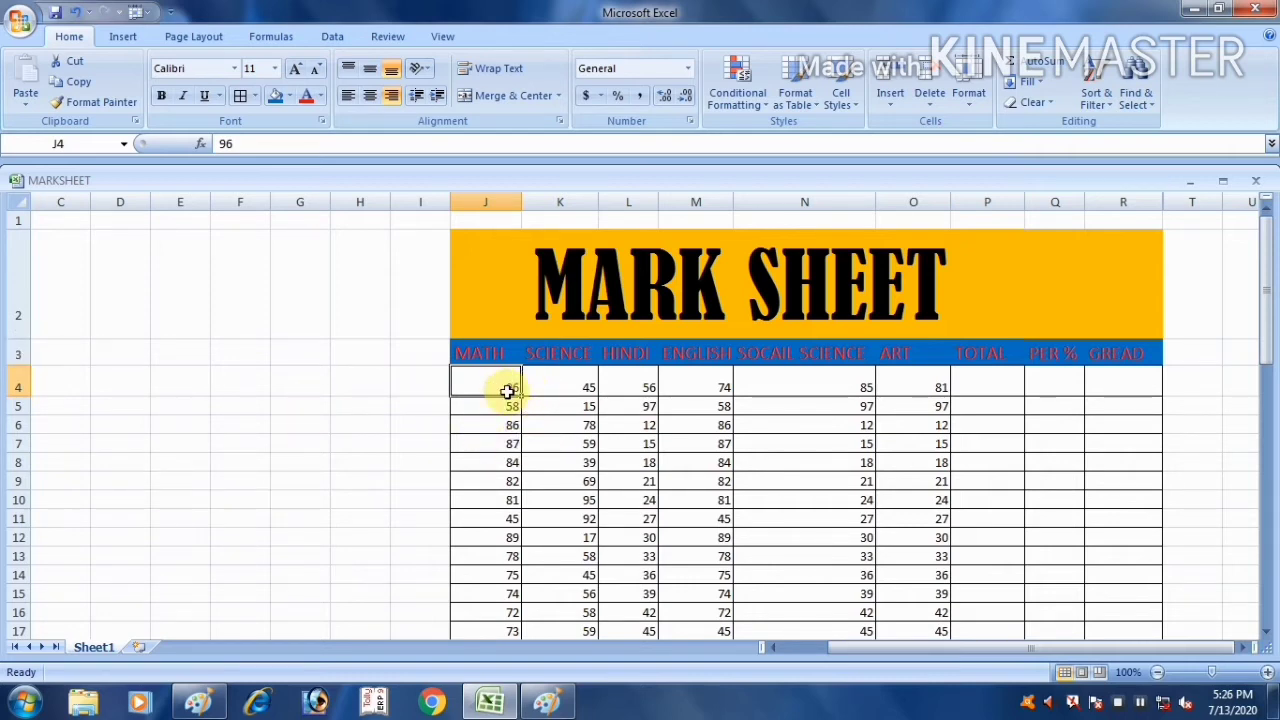
{"action": "left_click", "coordinate": [367, 72]}
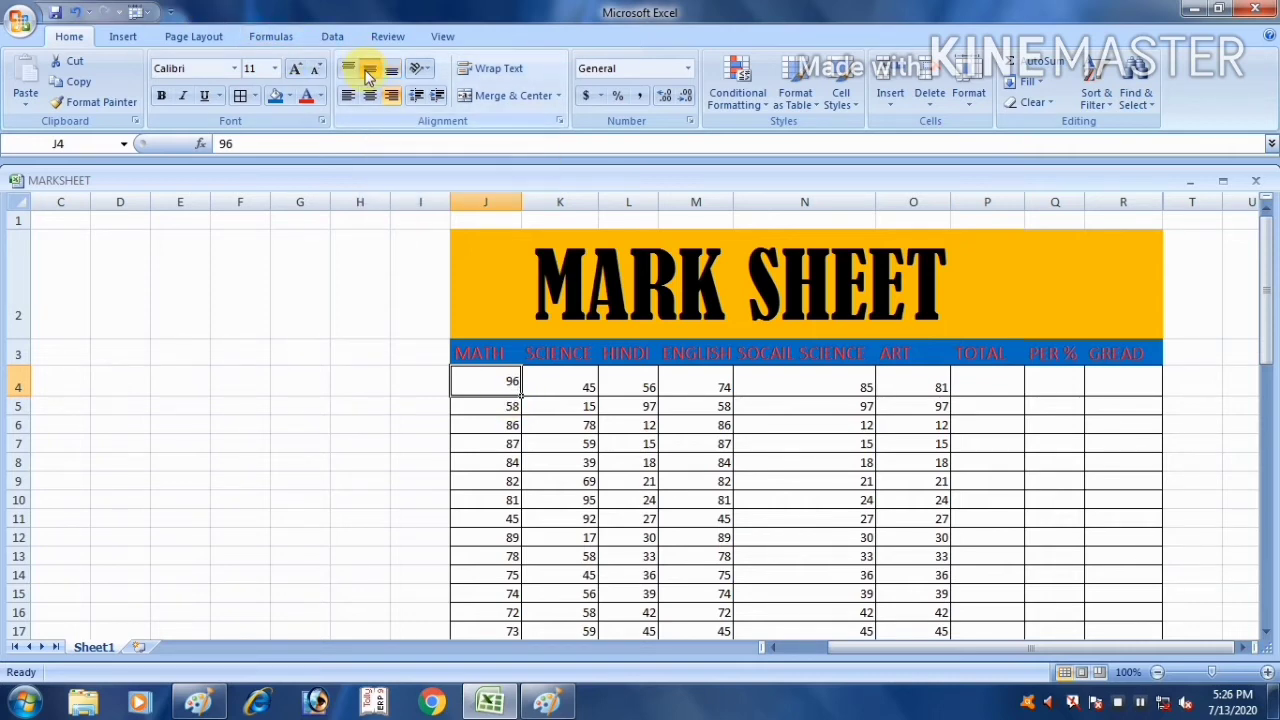
{"action": "left_click", "coordinate": [348, 70]}
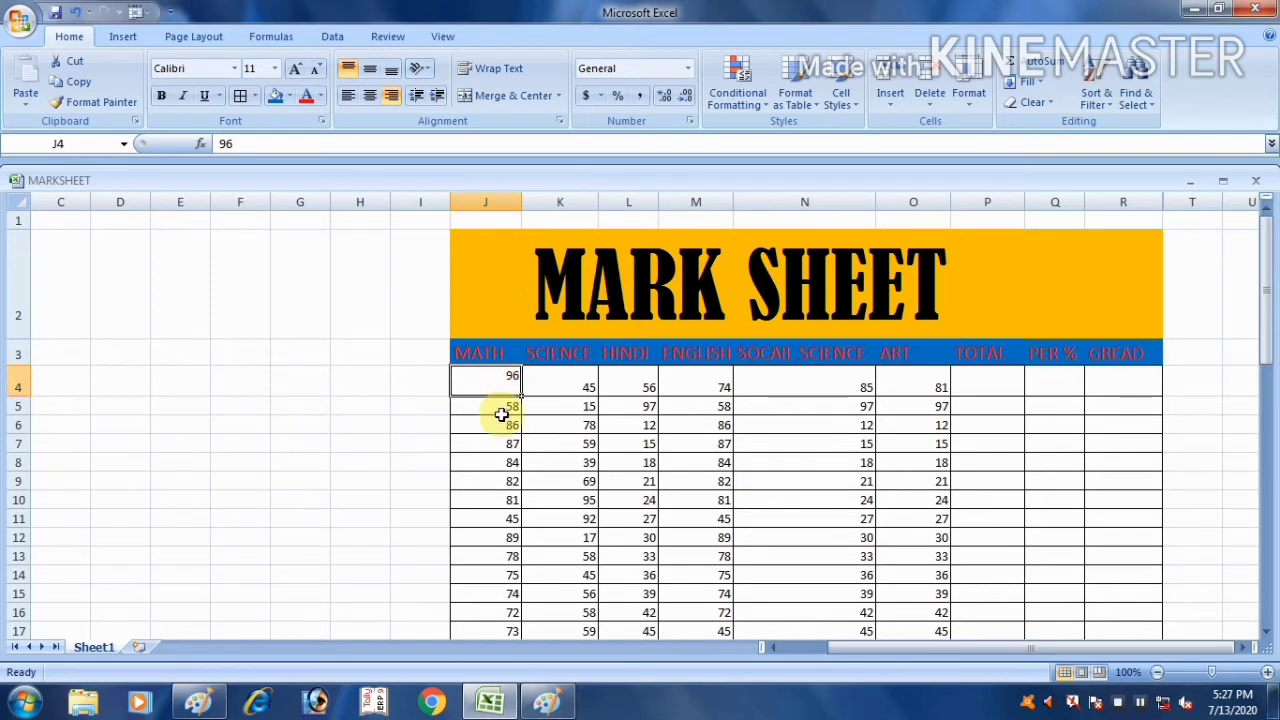
Step: Change the text orientation of cell K4 to Angle Counterclockwise, Vertical Text and finally Rotate Text Up
{"action": "left_click", "coordinate": [570, 384]}
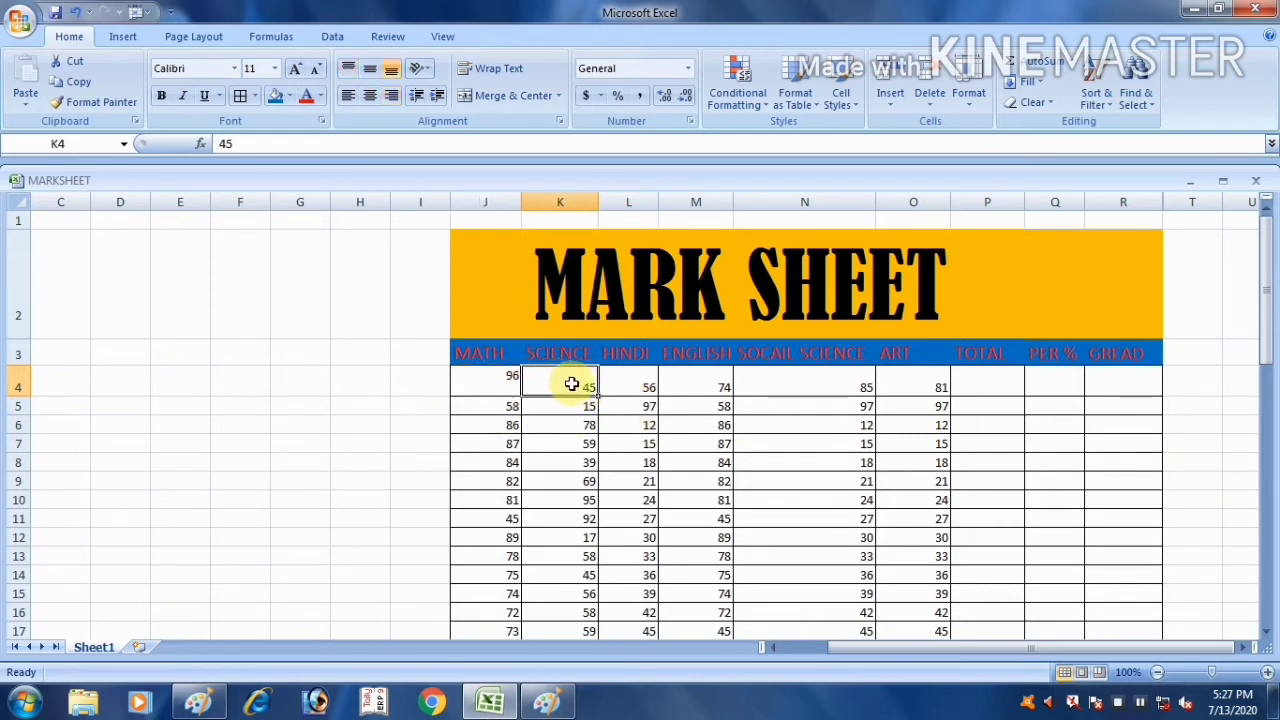
{"action": "left_click", "coordinate": [428, 70]}
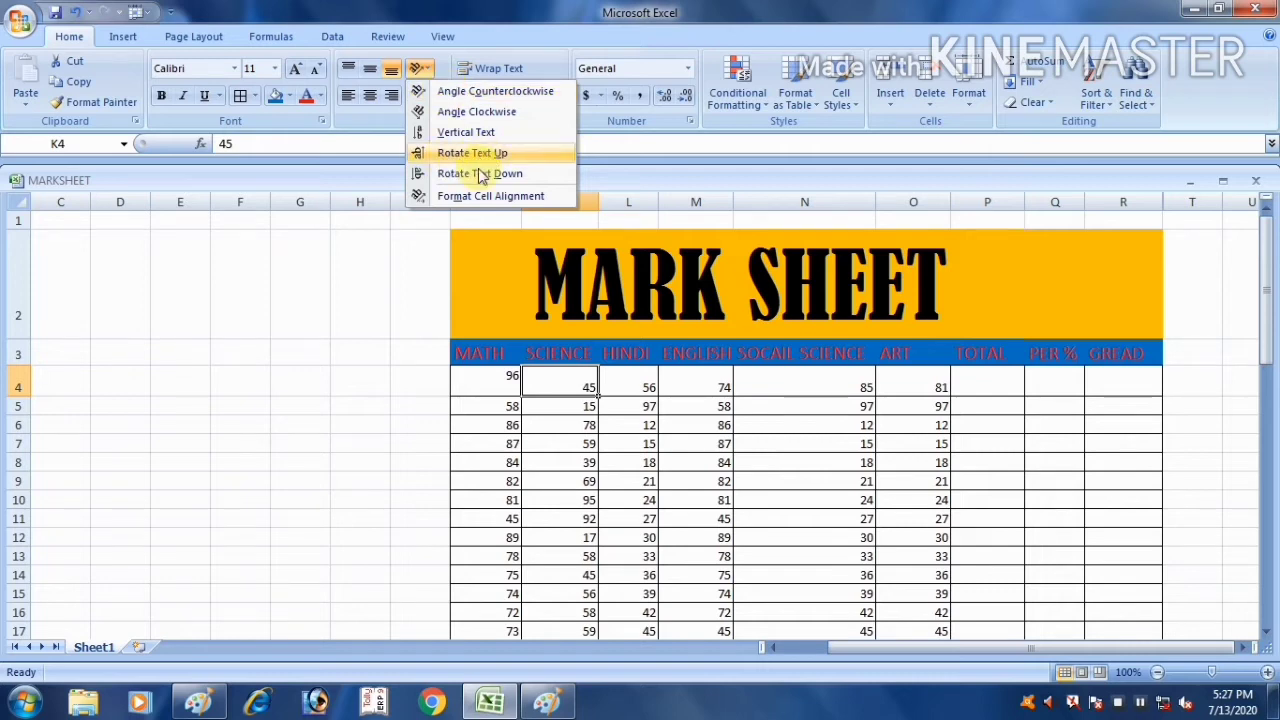
{"action": "left_click", "coordinate": [432, 93]}
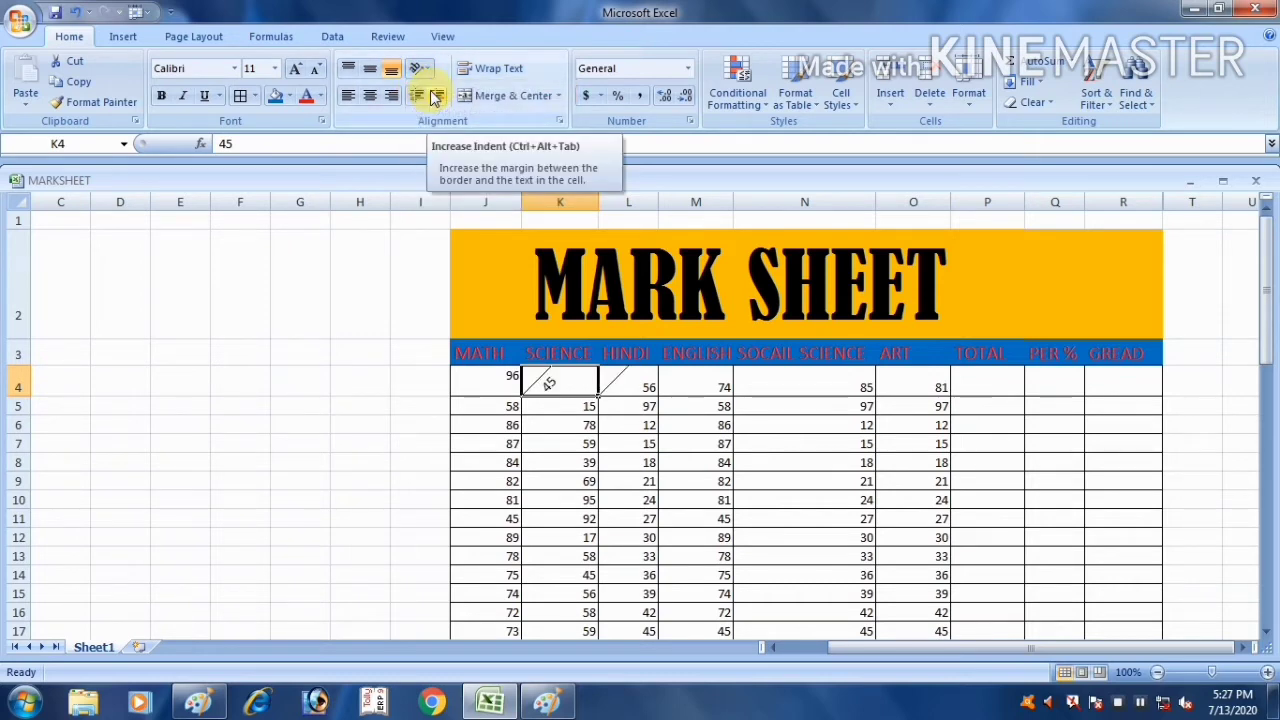
{"action": "left_click", "coordinate": [420, 68]}
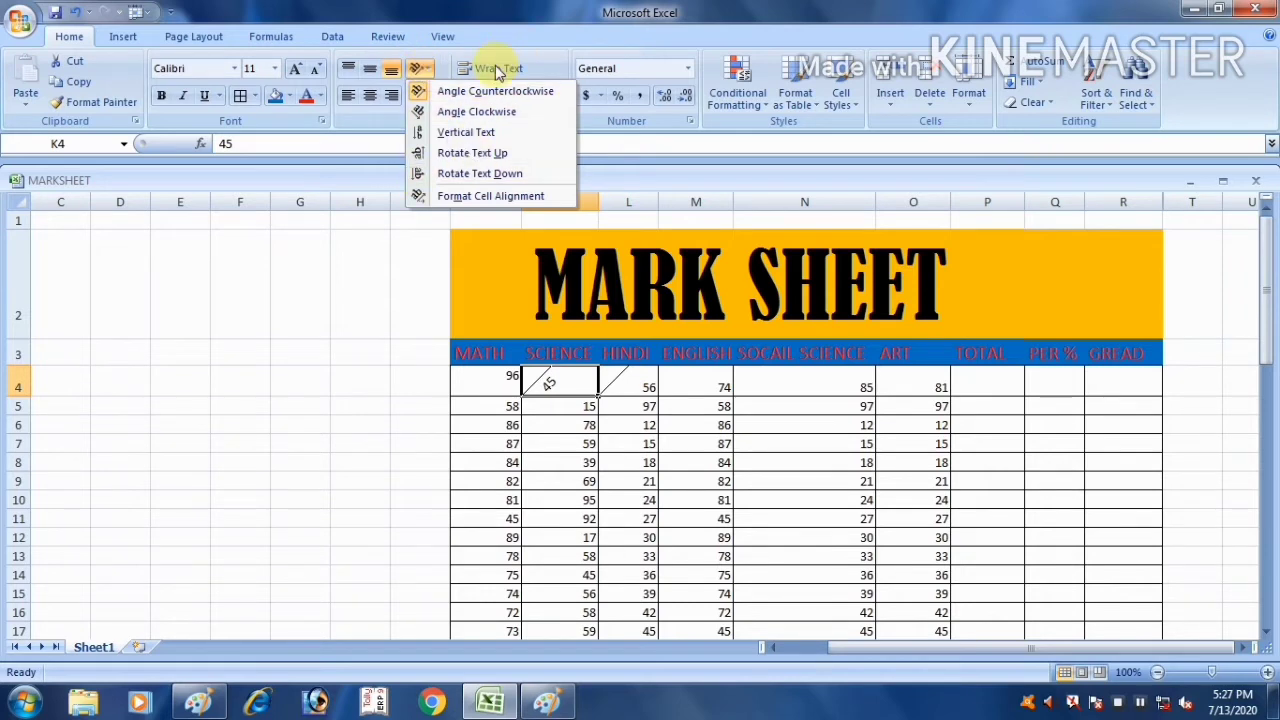
{"action": "left_click", "coordinate": [459, 135]}
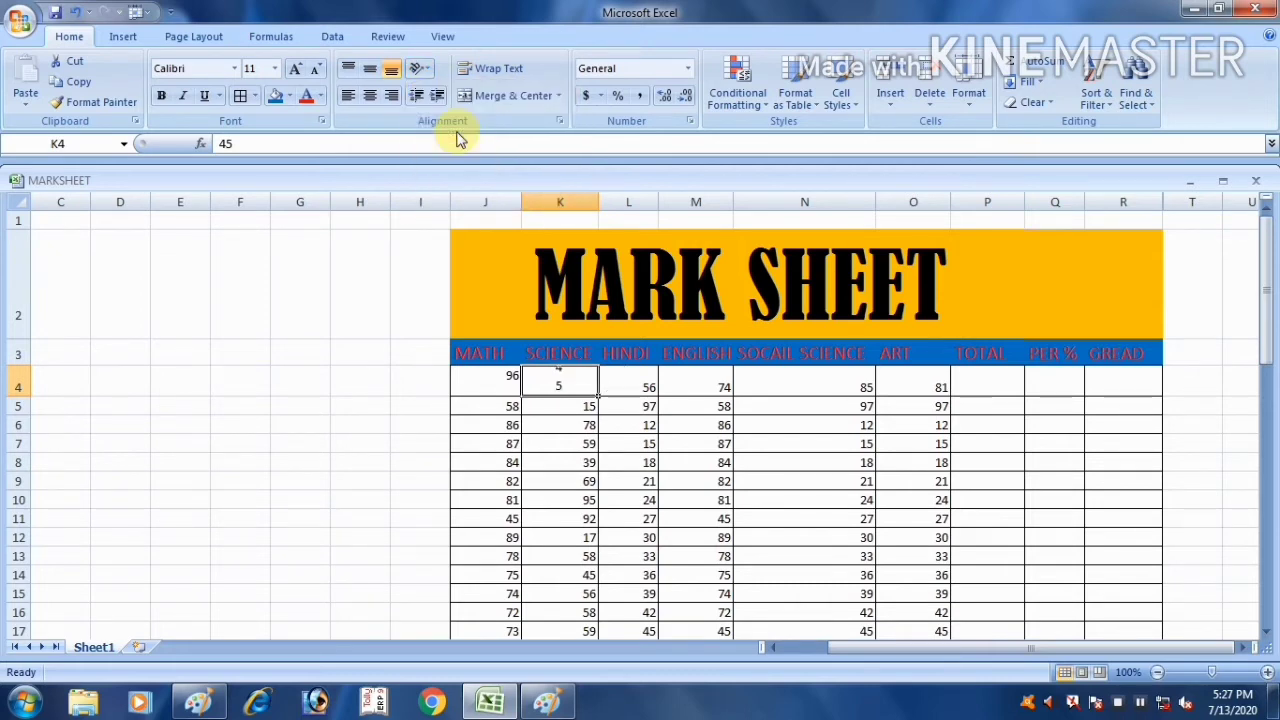
{"action": "left_click", "coordinate": [421, 67]}
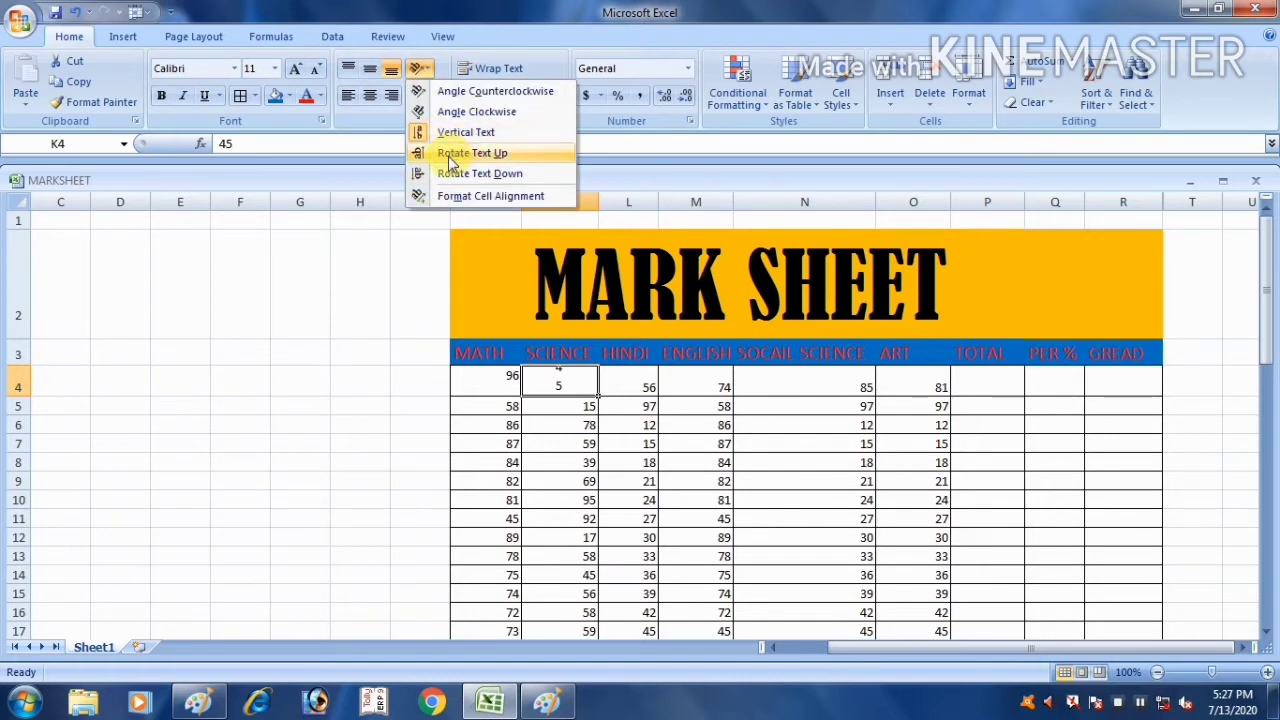
{"action": "left_click", "coordinate": [506, 152]}
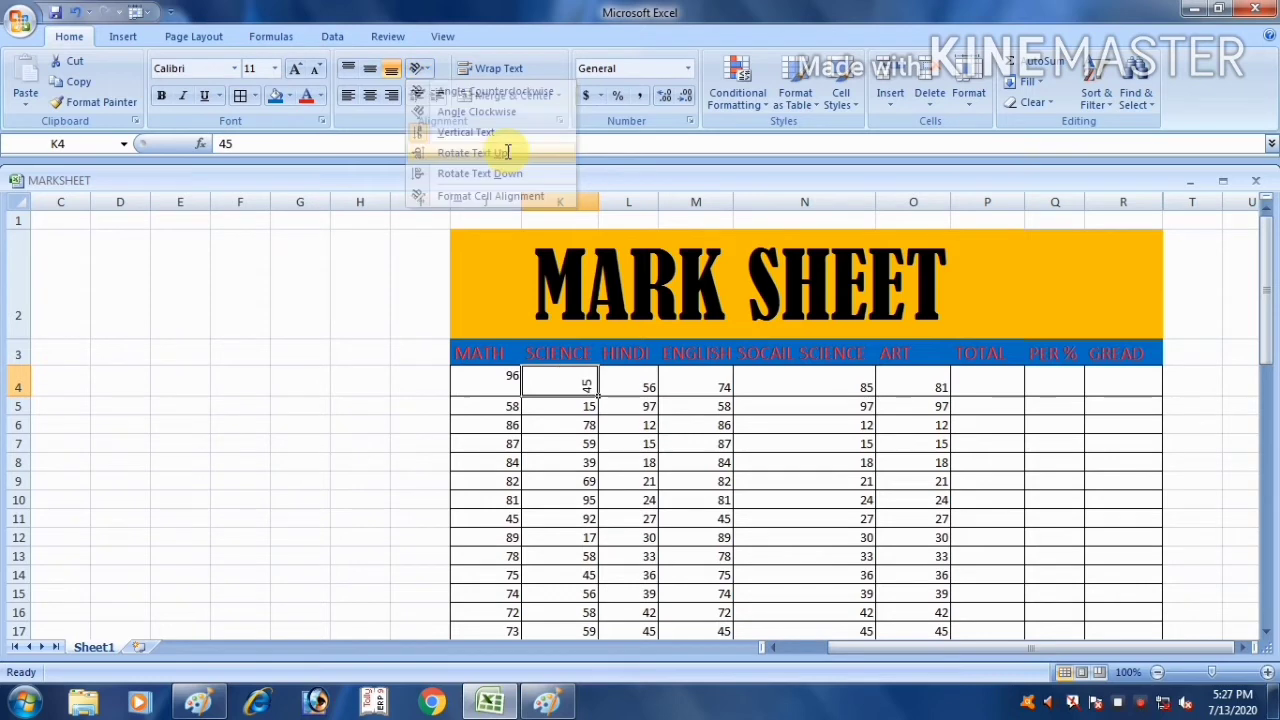
{"action": "left_click", "coordinate": [422, 67]}
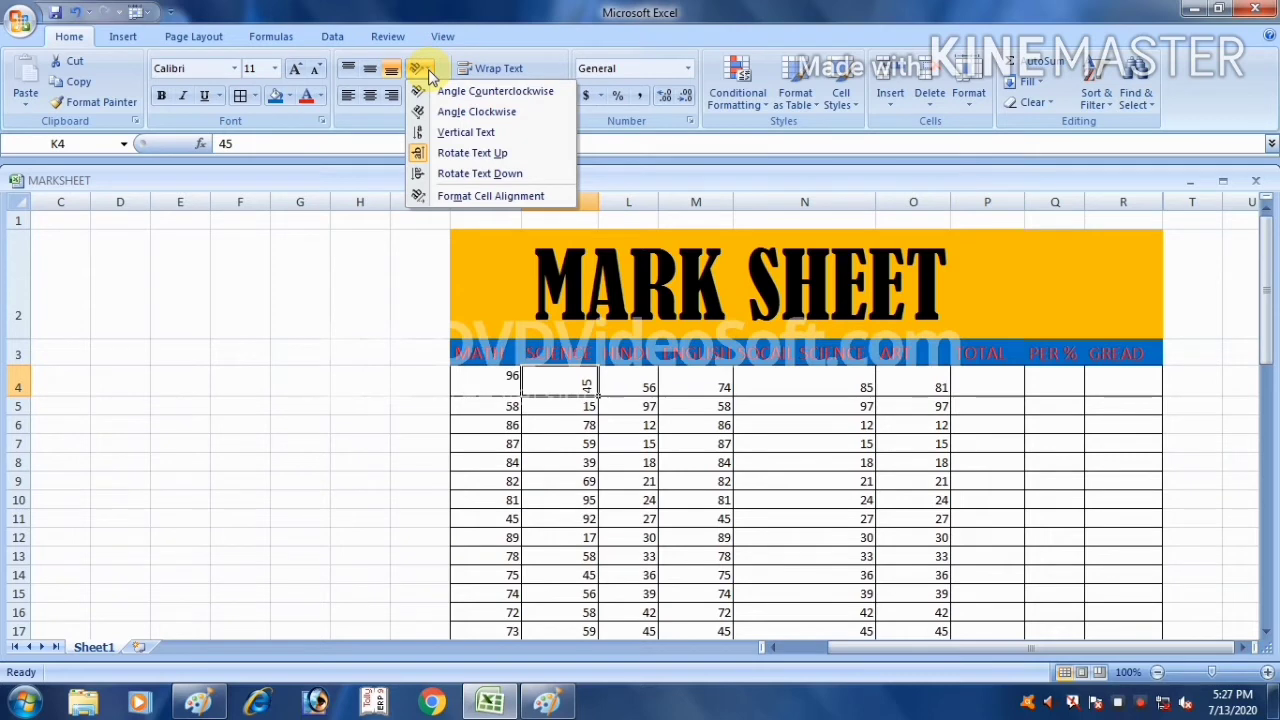
{"action": "left_click", "coordinate": [388, 249]}
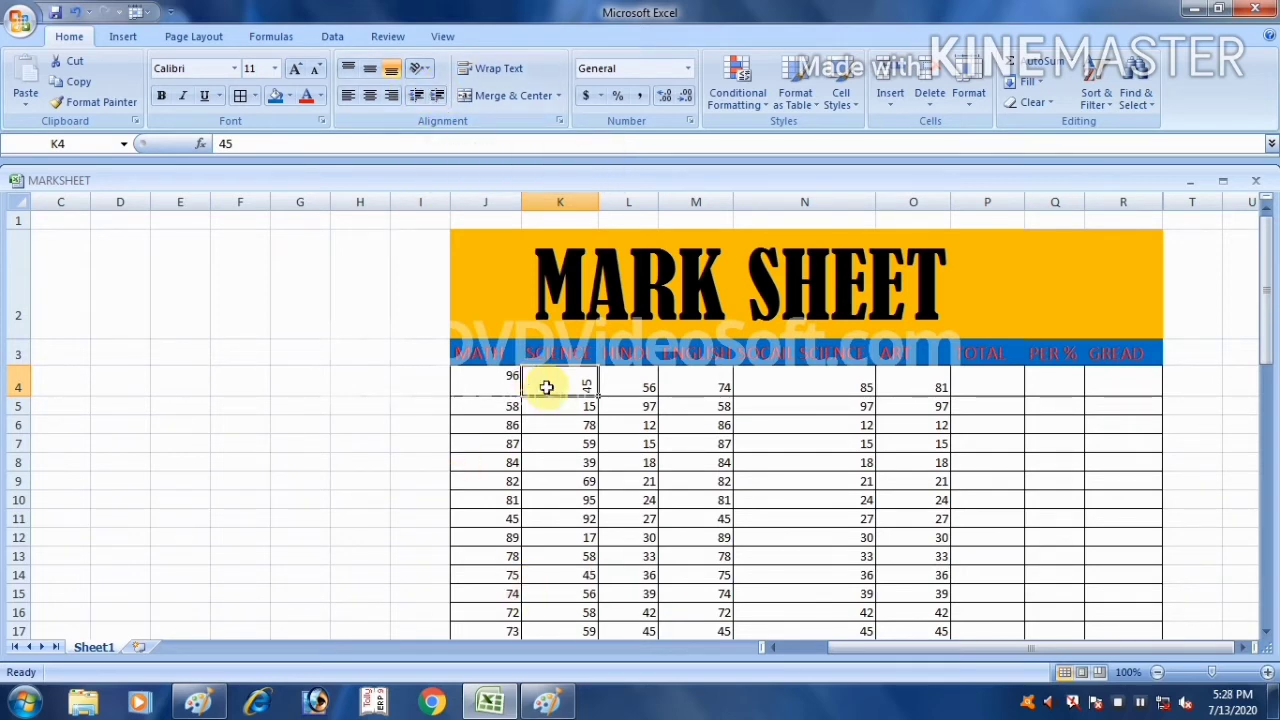
Step: Increase the indent of the mark in cell J4 by several levels
{"action": "left_click", "coordinate": [507, 388]}
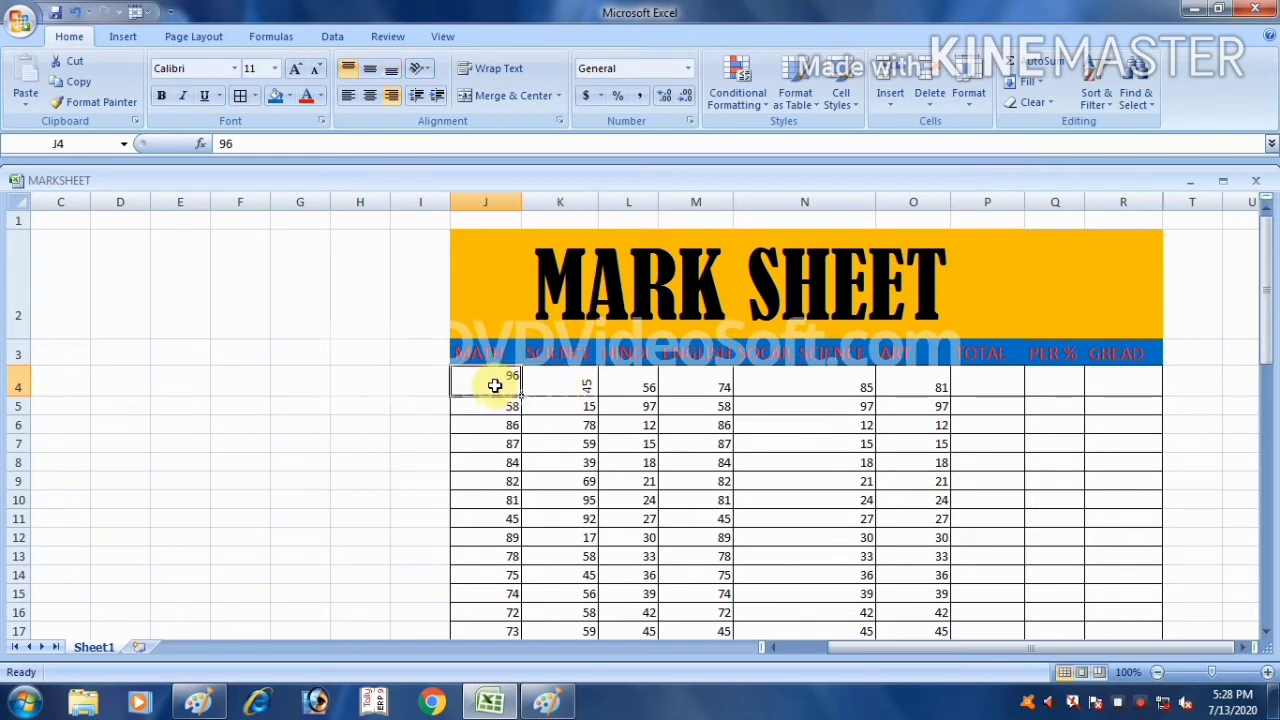
{"action": "left_click", "coordinate": [418, 104]}
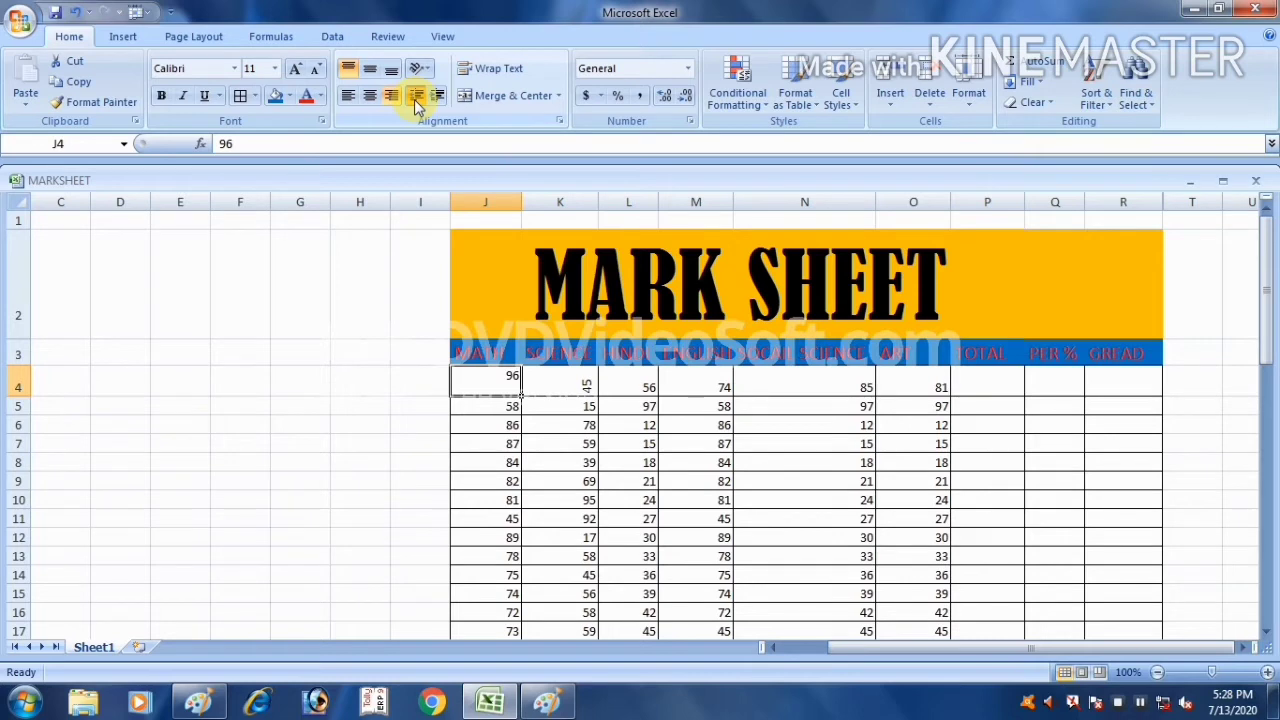
{"action": "left_click", "coordinate": [438, 95]}
{"action": "left_click", "coordinate": [438, 95]}
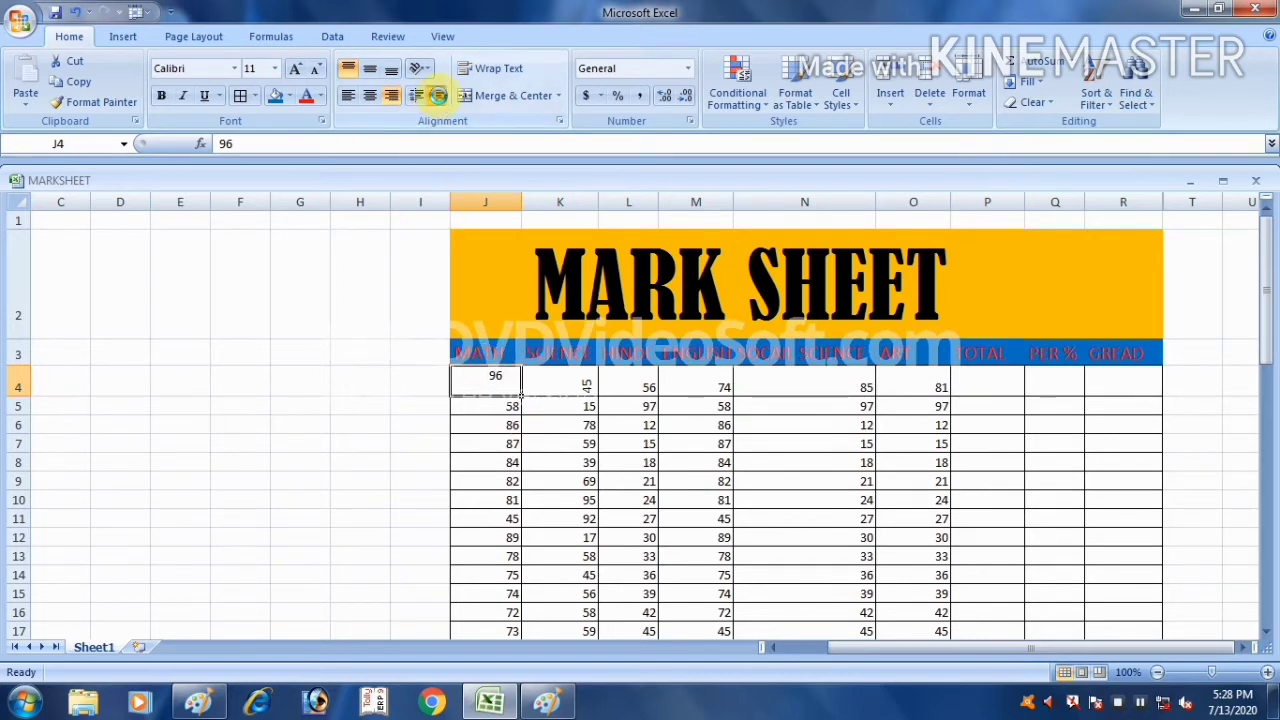
{"action": "left_click", "coordinate": [438, 95]}
{"action": "left_click", "coordinate": [439, 97]}
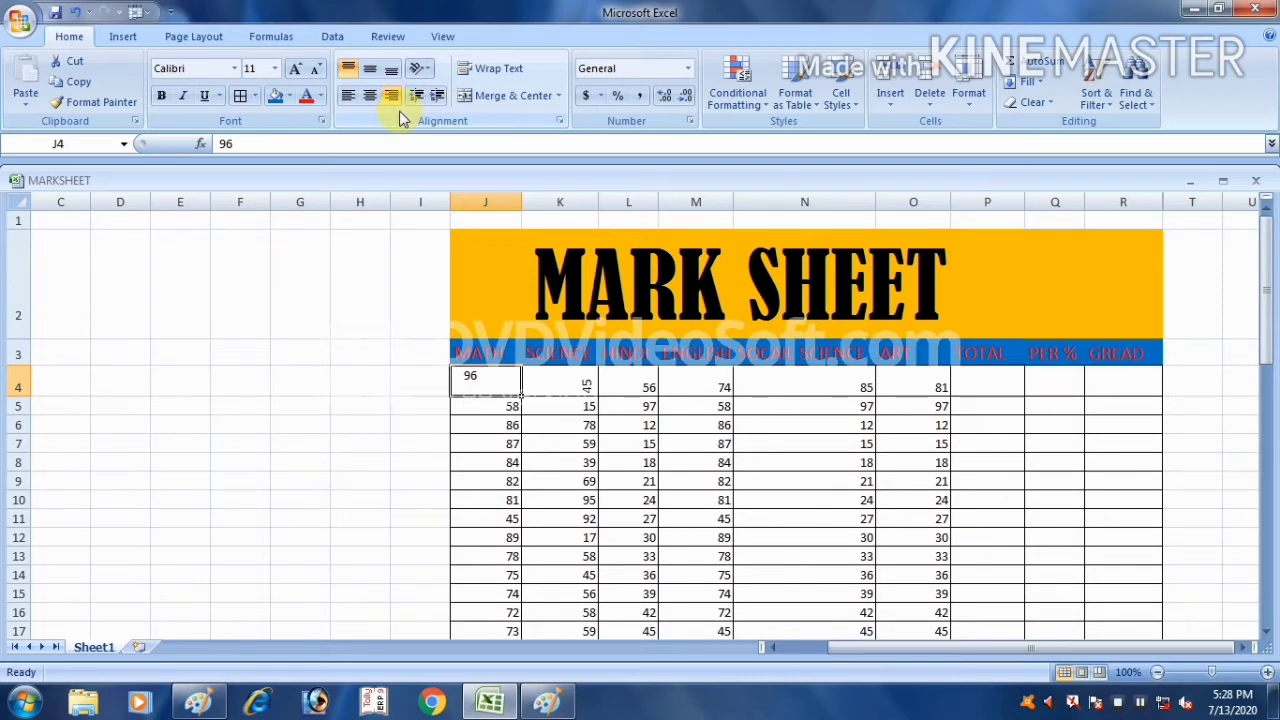
Step: Try much larger and smaller indents on cell J4, and bring the indent back to a moderate level
{"action": "left_click", "coordinate": [438, 98]}
{"action": "left_click", "coordinate": [437, 97]}
{"action": "left_click", "coordinate": [415, 96]}
{"action": "left_click", "coordinate": [415, 97]}
{"action": "left_click", "coordinate": [437, 97]}
{"action": "left_click", "coordinate": [437, 97]}
{"action": "left_click", "coordinate": [437, 97]}
{"action": "left_click", "coordinate": [437, 97]}
{"action": "left_click", "coordinate": [438, 97]}
{"action": "left_click", "coordinate": [438, 97]}
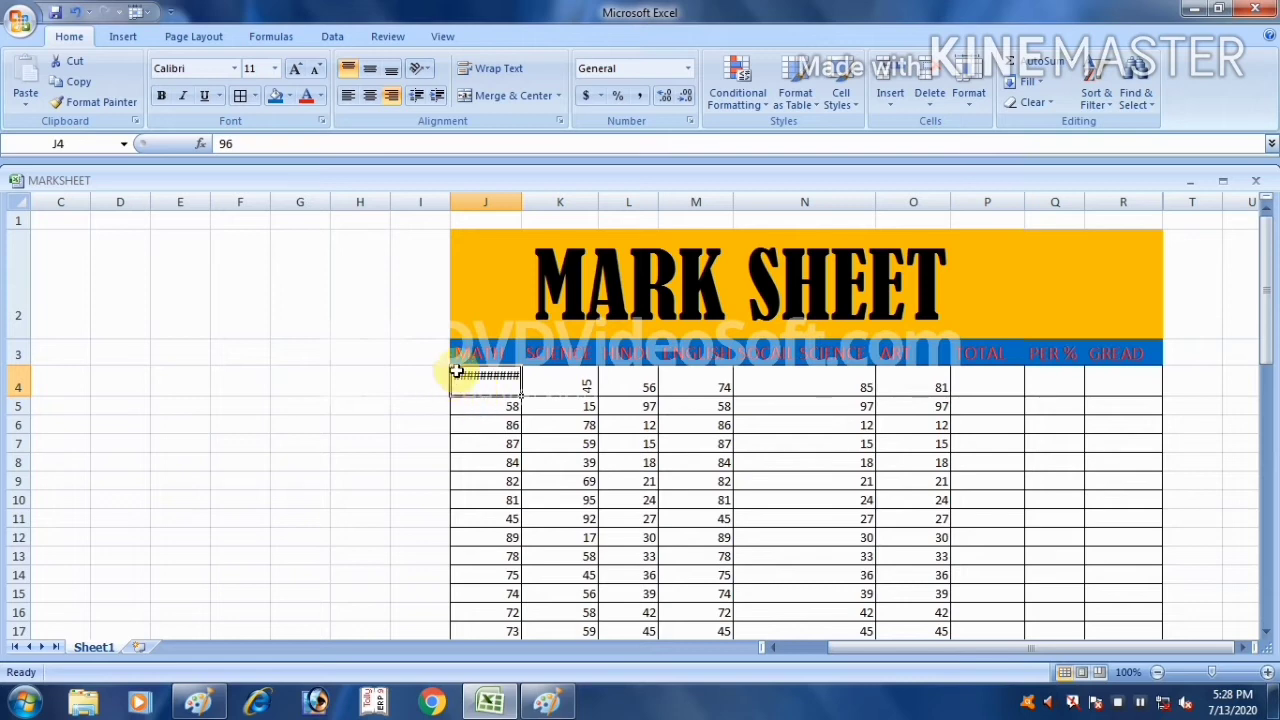
{"action": "left_click", "coordinate": [416, 96]}
{"action": "left_click", "coordinate": [416, 96]}
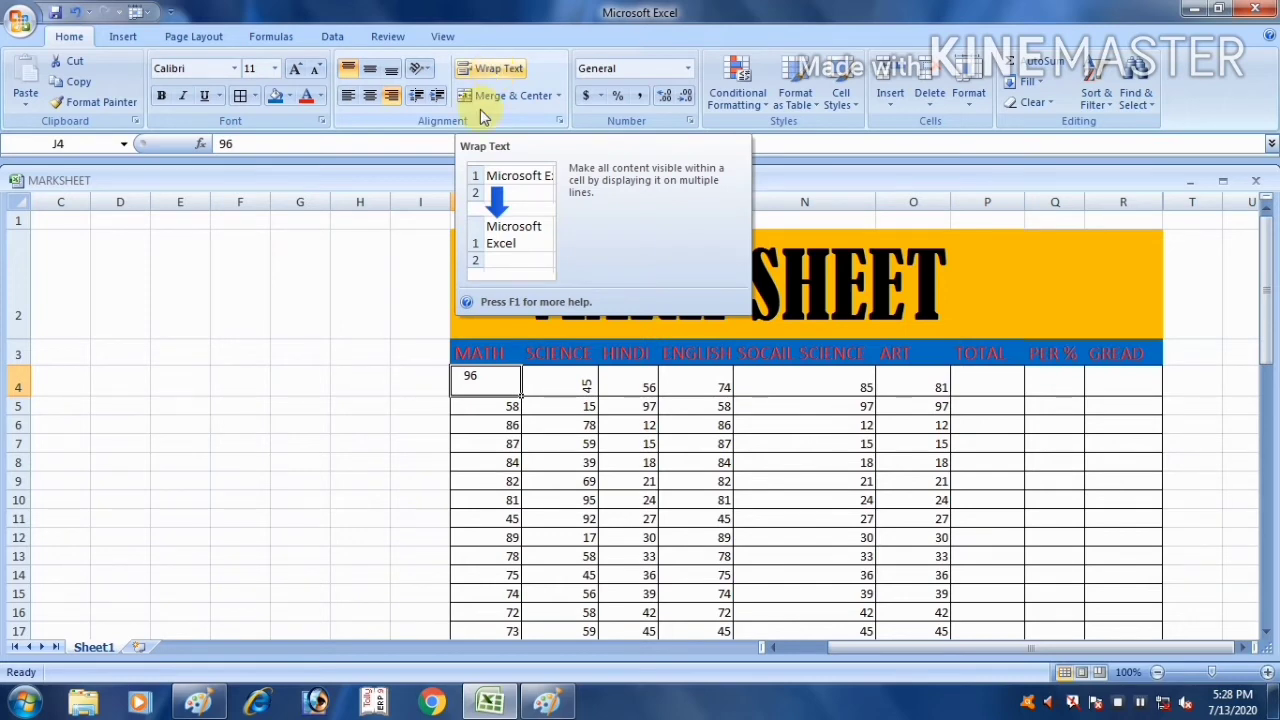
Step: Enter the text ROOTS COMPUTER INSTITUTE in cell I19 below the mark sheet table
{"action": "scroll", "coordinate": [500, 250], "scroll_direction": "down", "scroll_amount": 2}
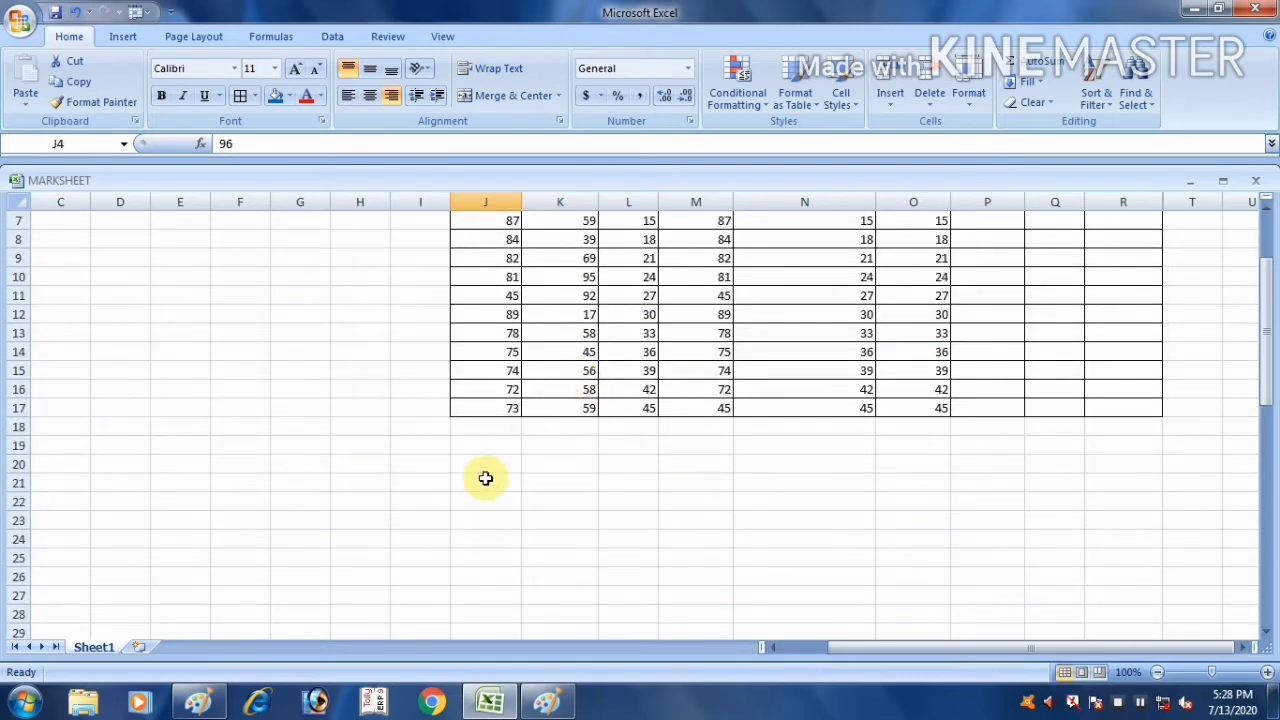
{"action": "left_click", "coordinate": [420, 449]}
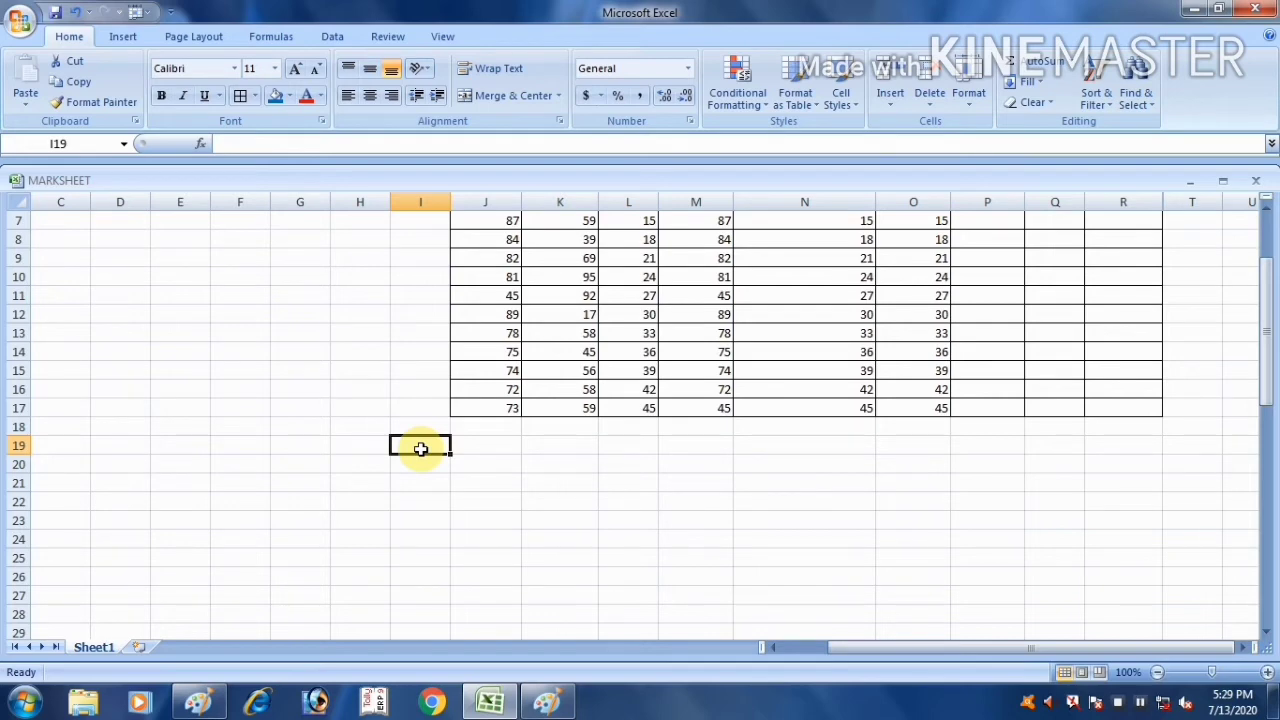
{"action": "type", "text": "r"}
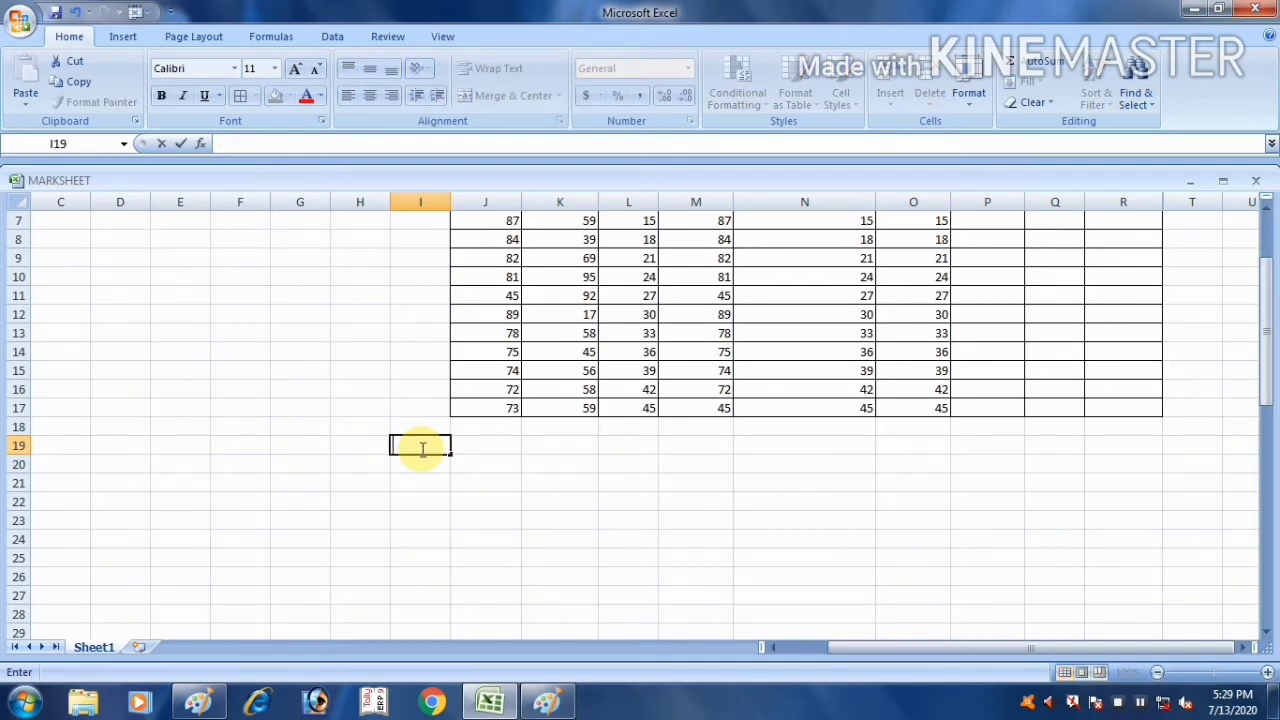
{"action": "type", "text": "ROOTS COMPUTE"}
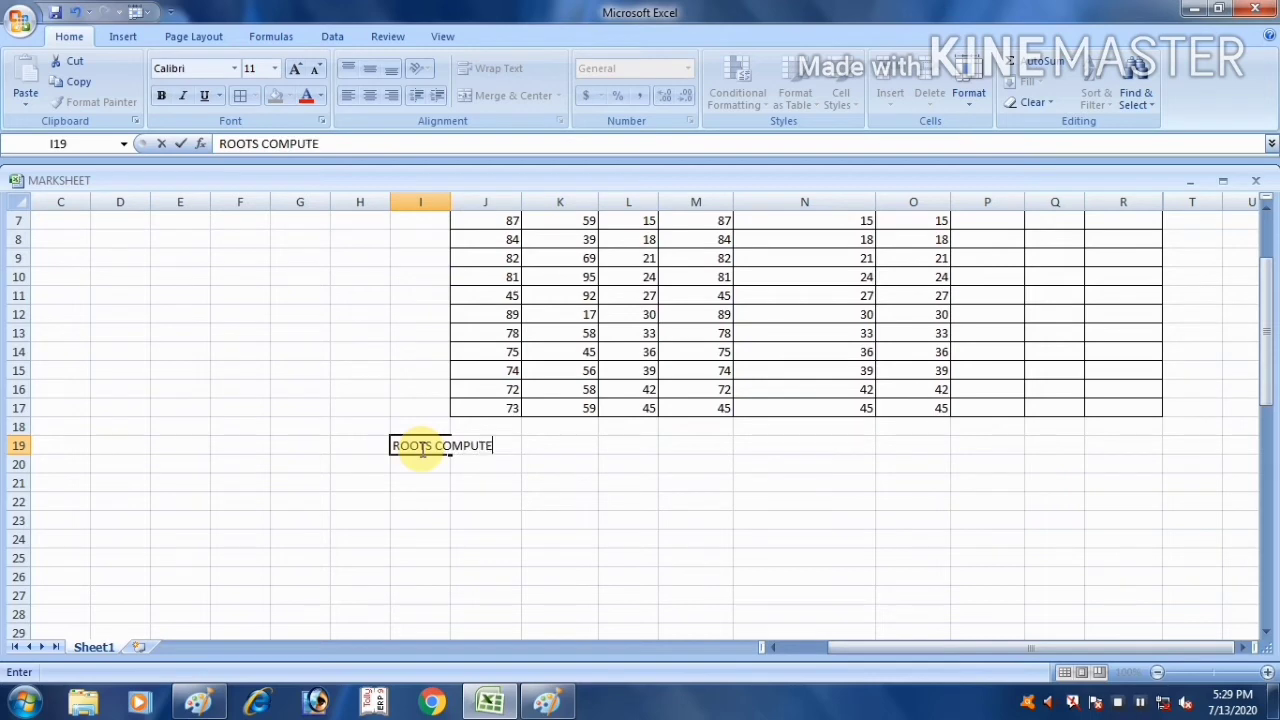
{"action": "type", "text": "R INSTITU"}
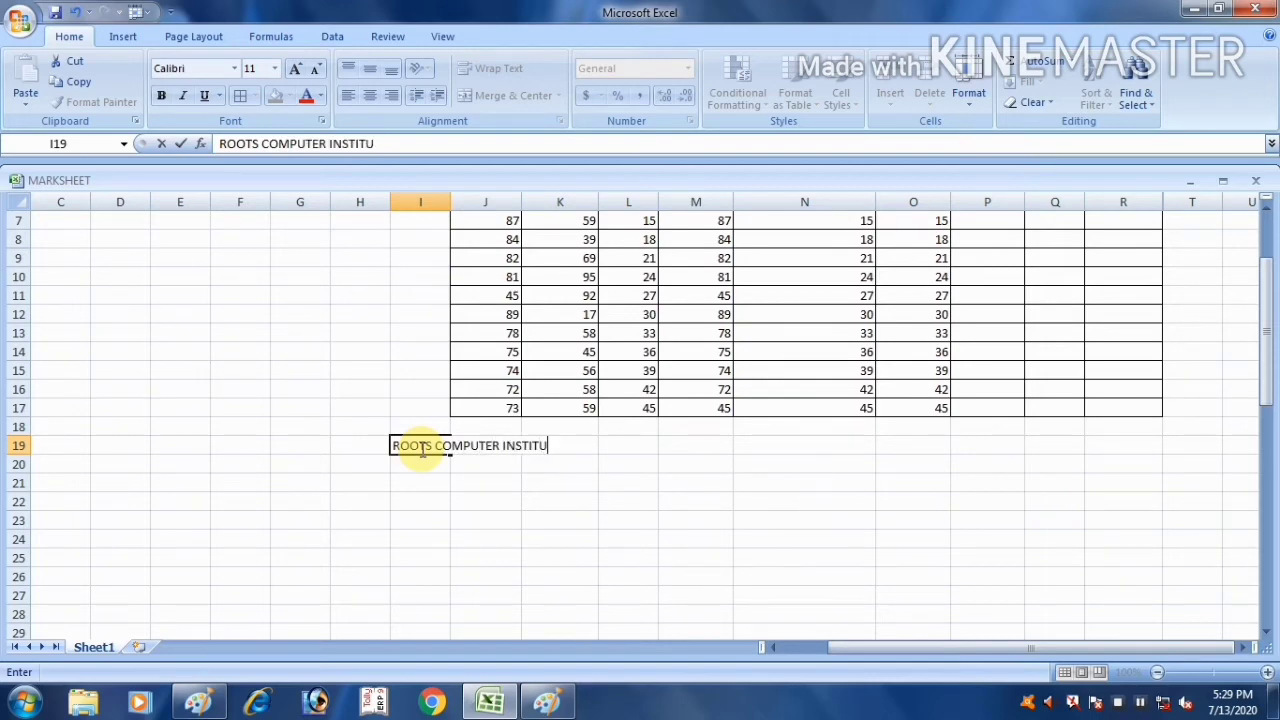
{"action": "type", "text": "TE"}
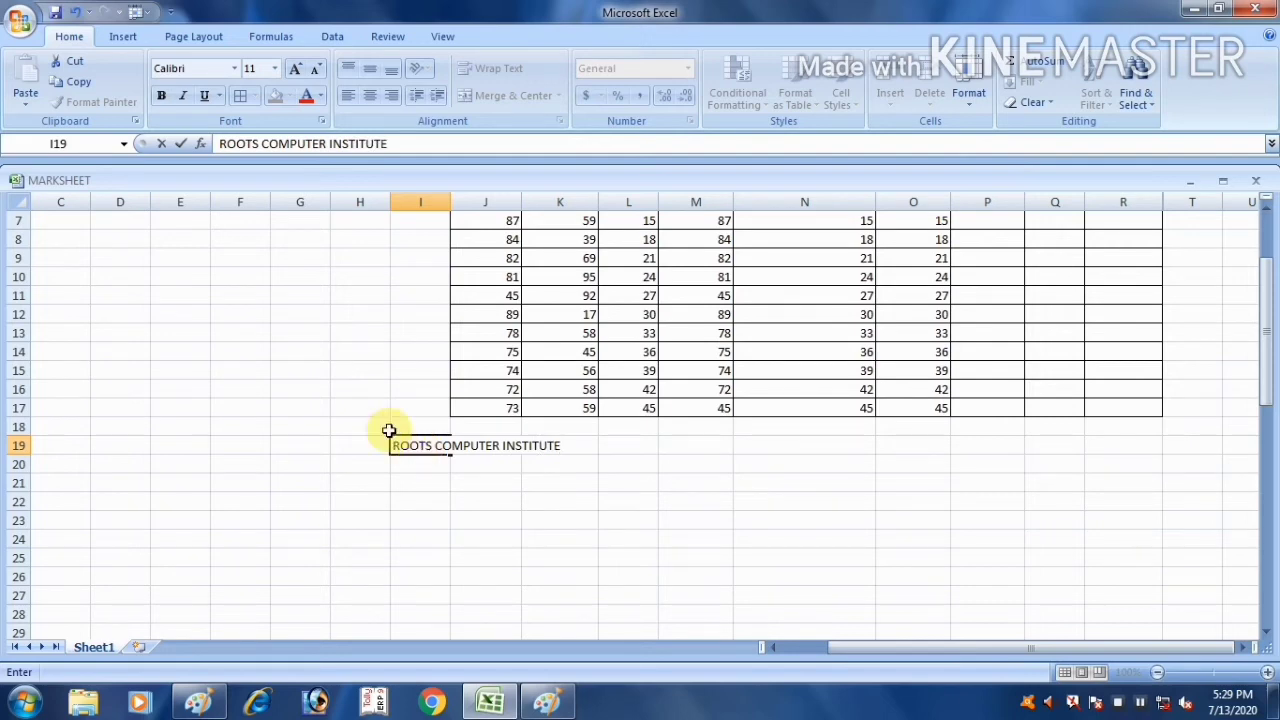
{"action": "left_click", "coordinate": [452, 504]}
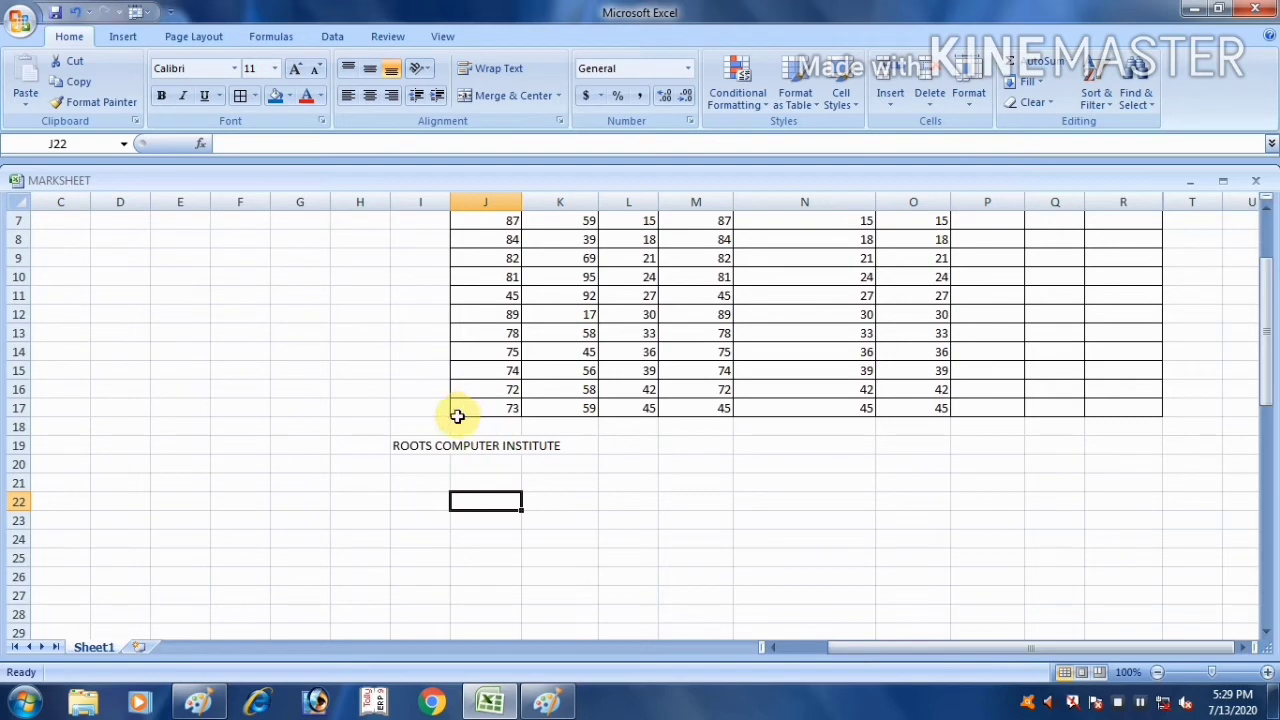
Step: Close the Windows color scheme prompt without choosing any of its options
{"action": "scroll", "coordinate": [457, 416], "scroll_direction": "up", "scroll_amount": 1}
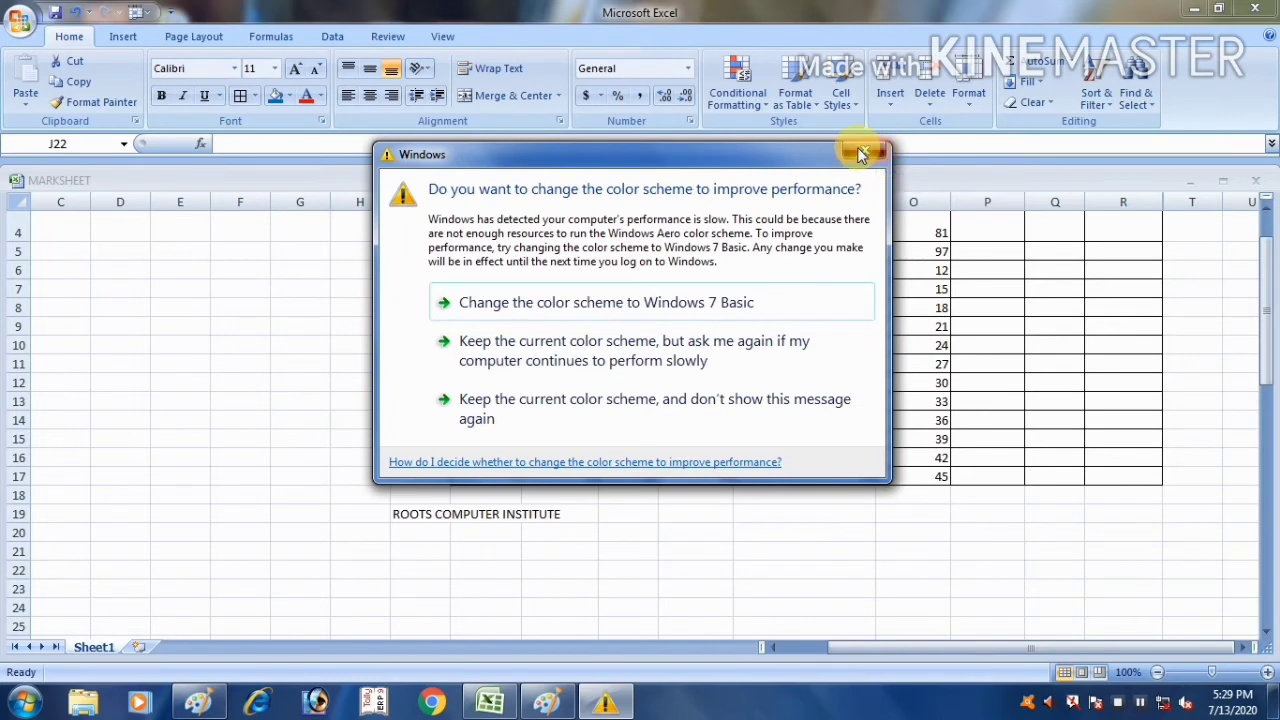
{"action": "left_click", "coordinate": [870, 155]}
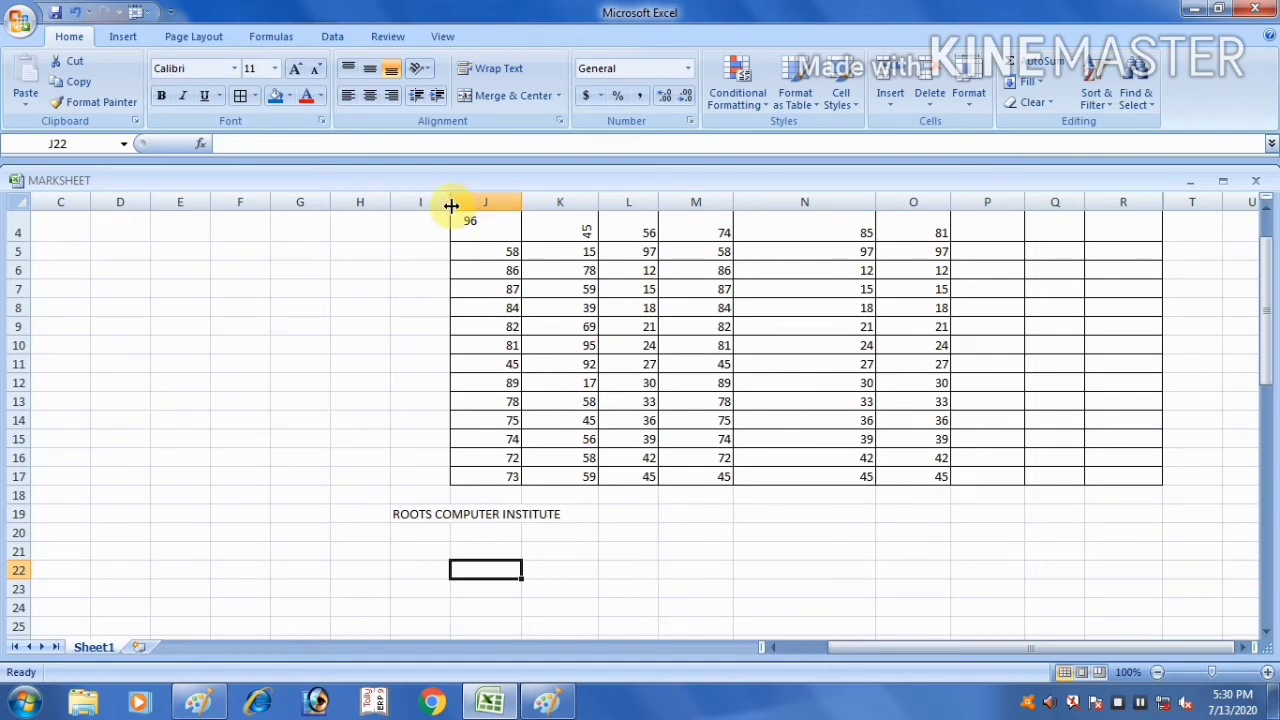
Step: Widen column I and narrow it again, and wrap the text ROOTS COMPUTER INSTITUTE within cell I19
{"action": "left_click_drag", "start_coordinate": [451, 205], "coordinate": [582, 262]}
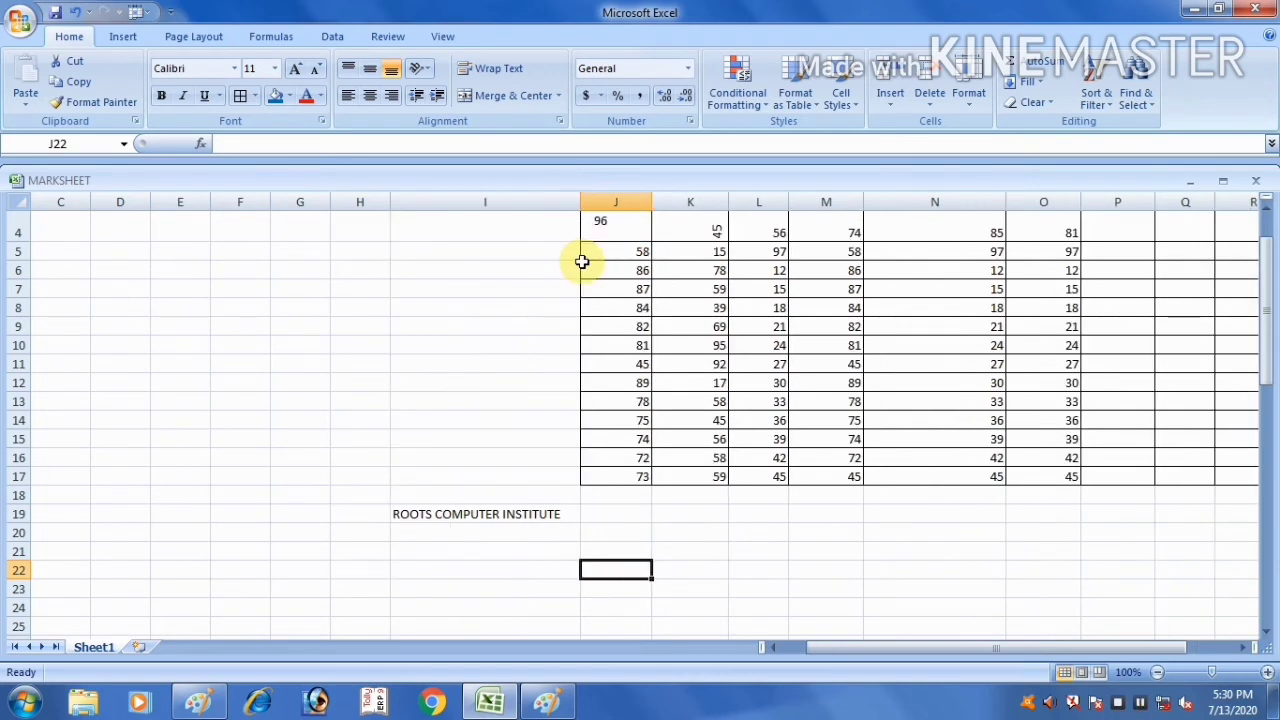
{"action": "left_click", "coordinate": [494, 512]}
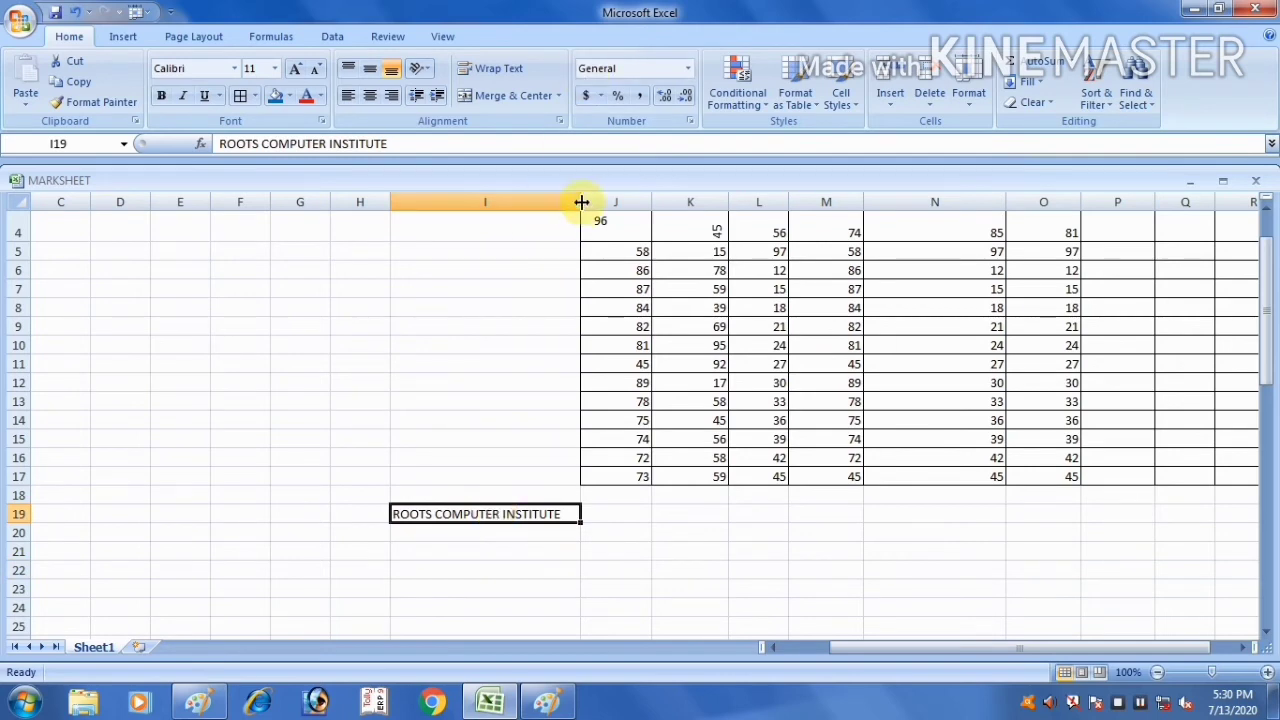
{"action": "left_click_drag", "start_coordinate": [580, 202], "coordinate": [536, 203]}
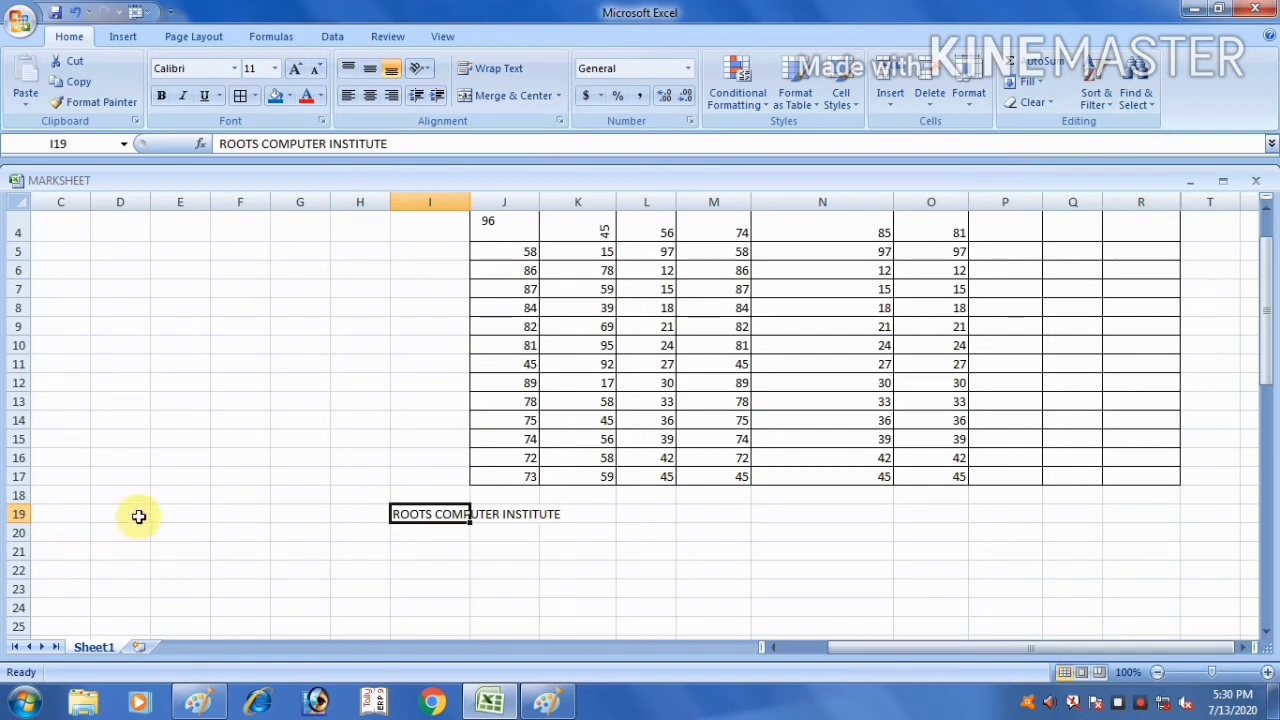
{"action": "left_click", "coordinate": [501, 70]}
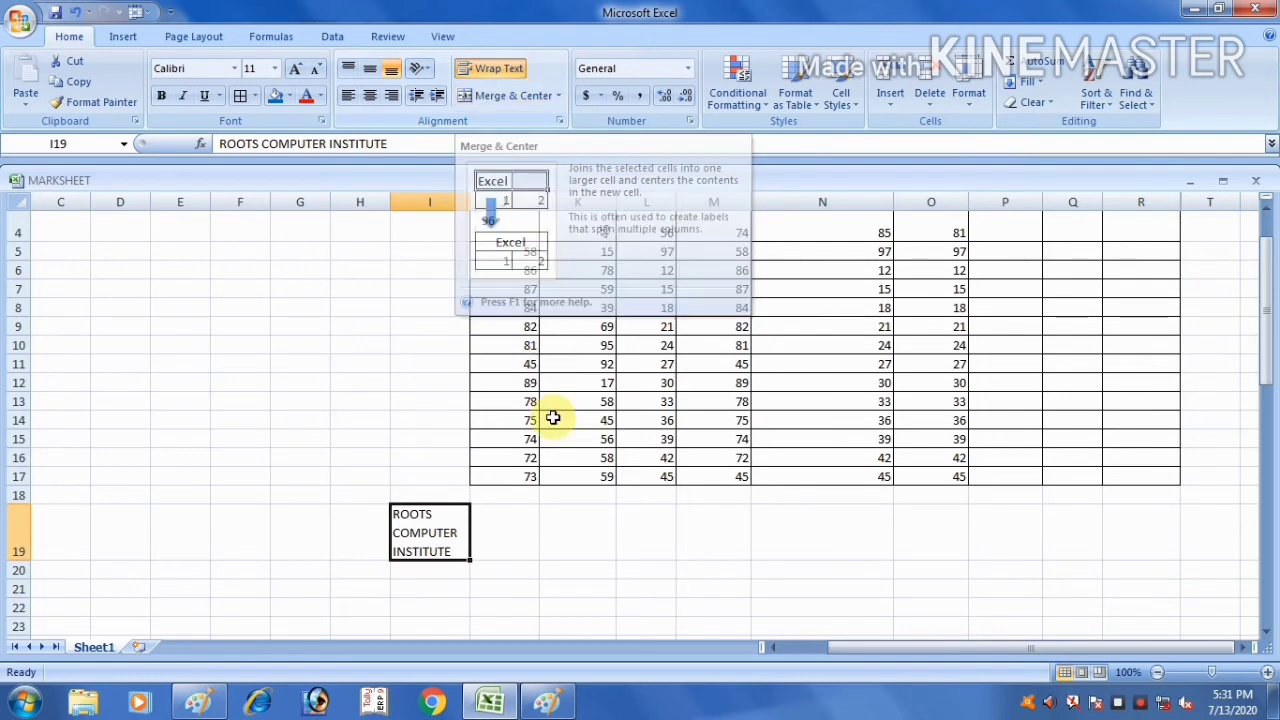
{"action": "left_click", "coordinate": [575, 520]}
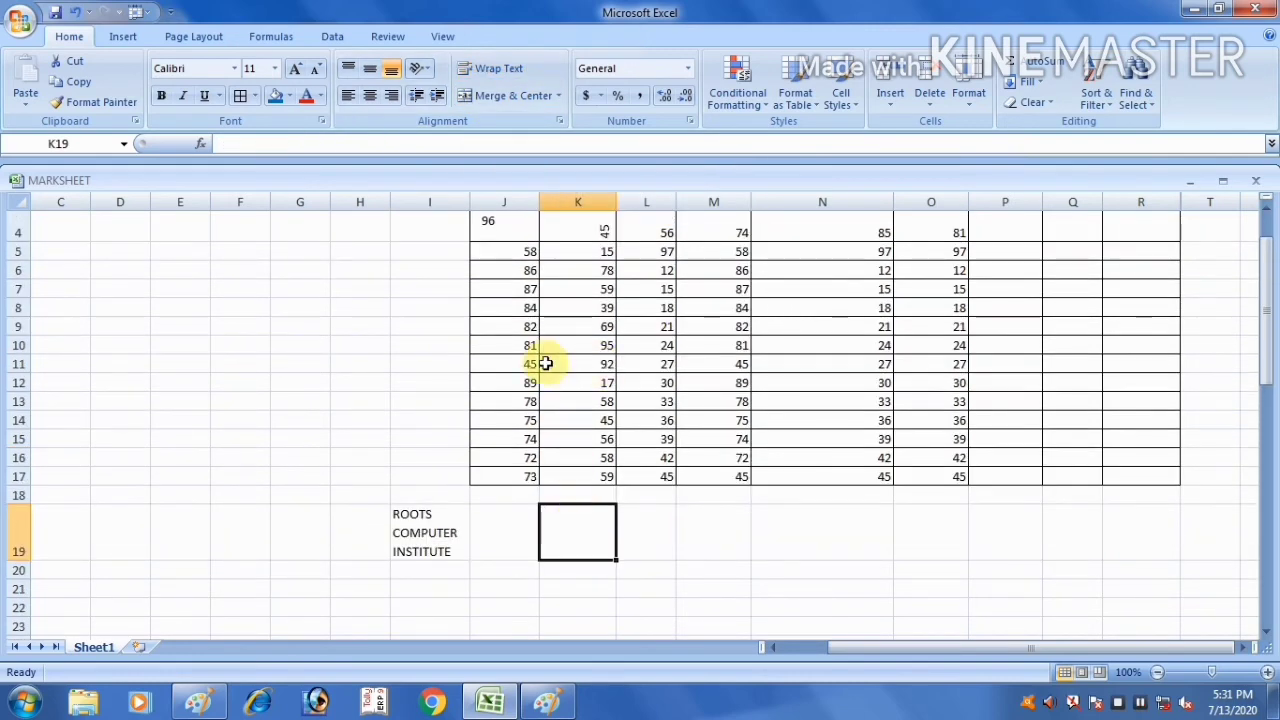
Step: Merge and center cells J11 to K12 in the marks table, keeping only the upper-left value
{"action": "left_click_drag", "start_coordinate": [522, 362], "coordinate": [565, 373]}
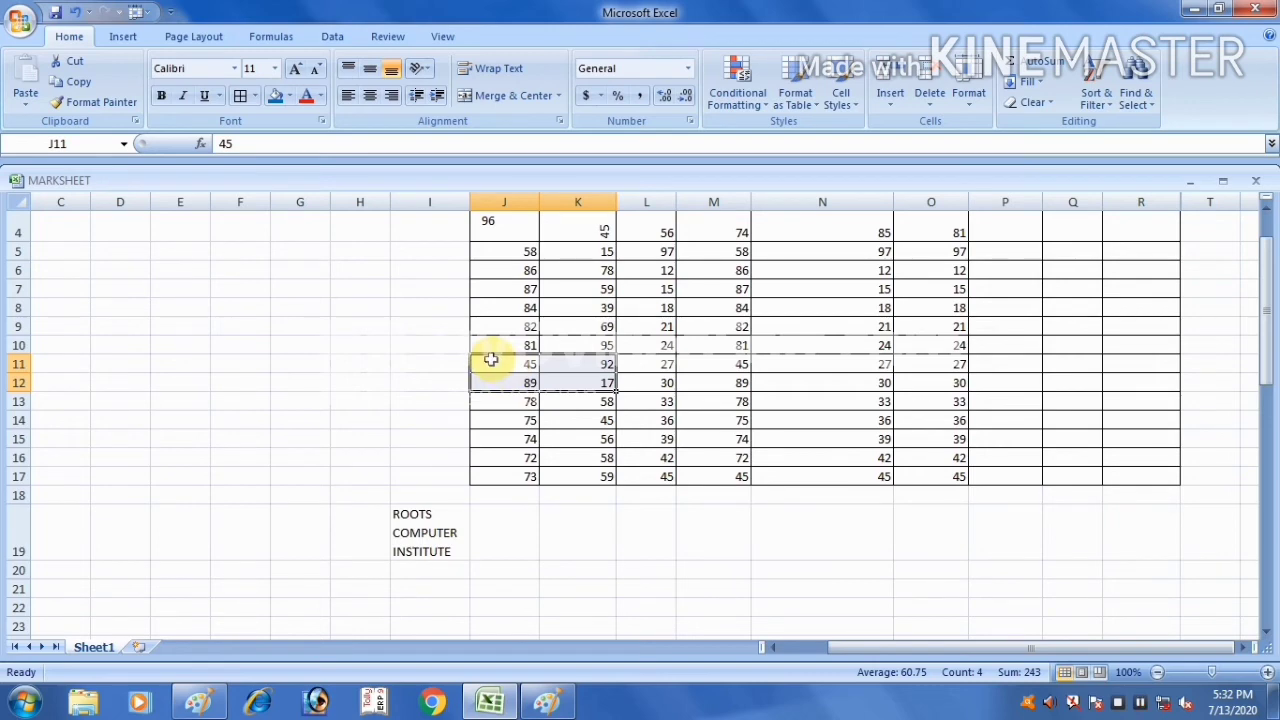
{"action": "left_click", "coordinate": [514, 96]}
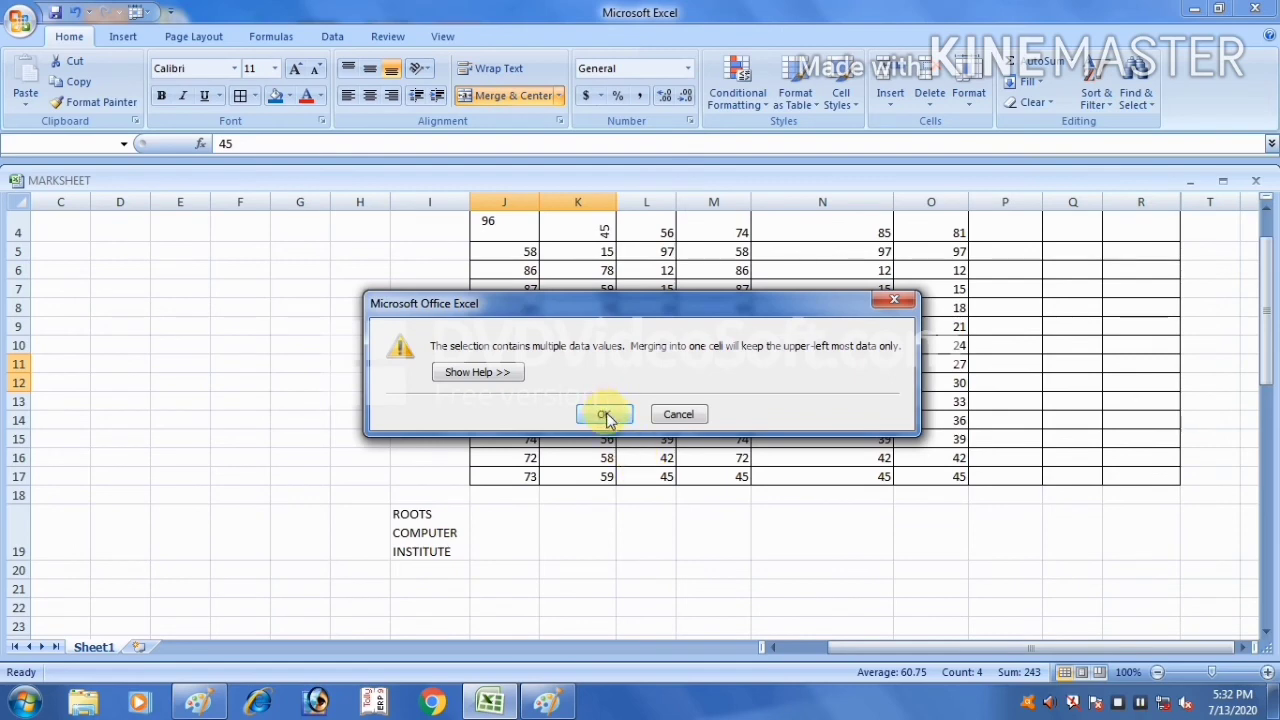
{"action": "left_click", "coordinate": [604, 414]}
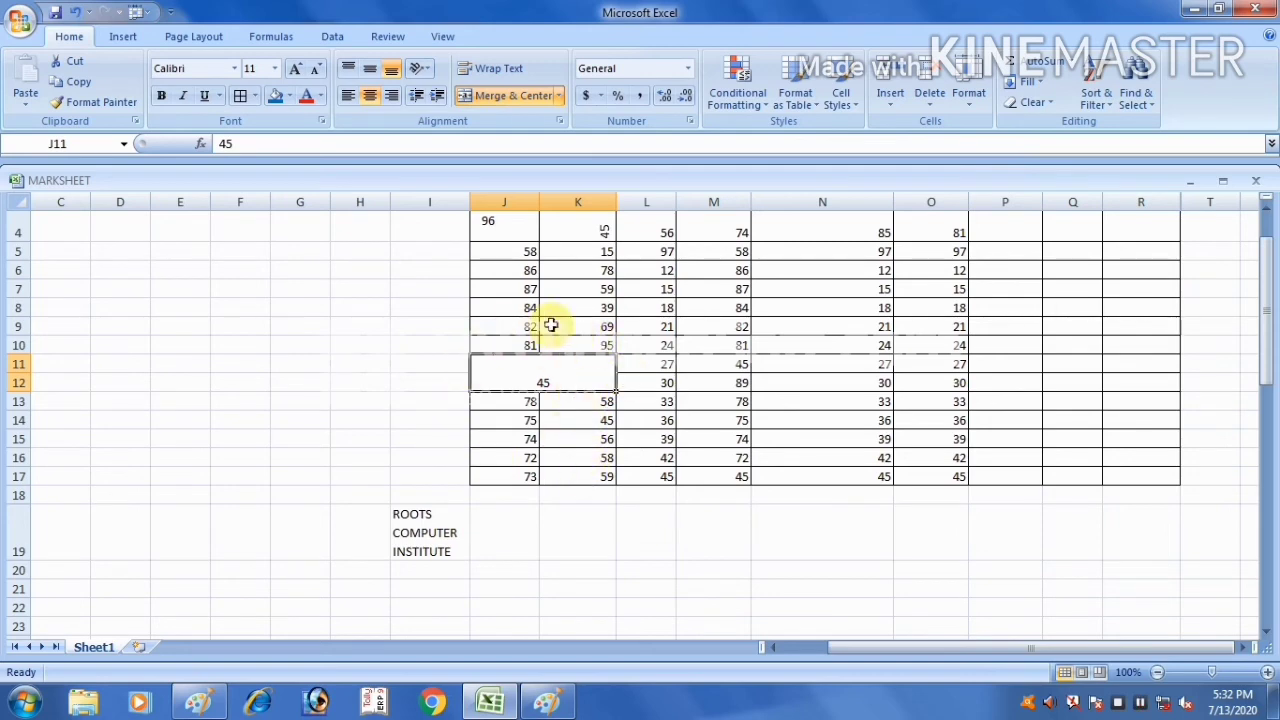
{"action": "left_click", "coordinate": [557, 538]}
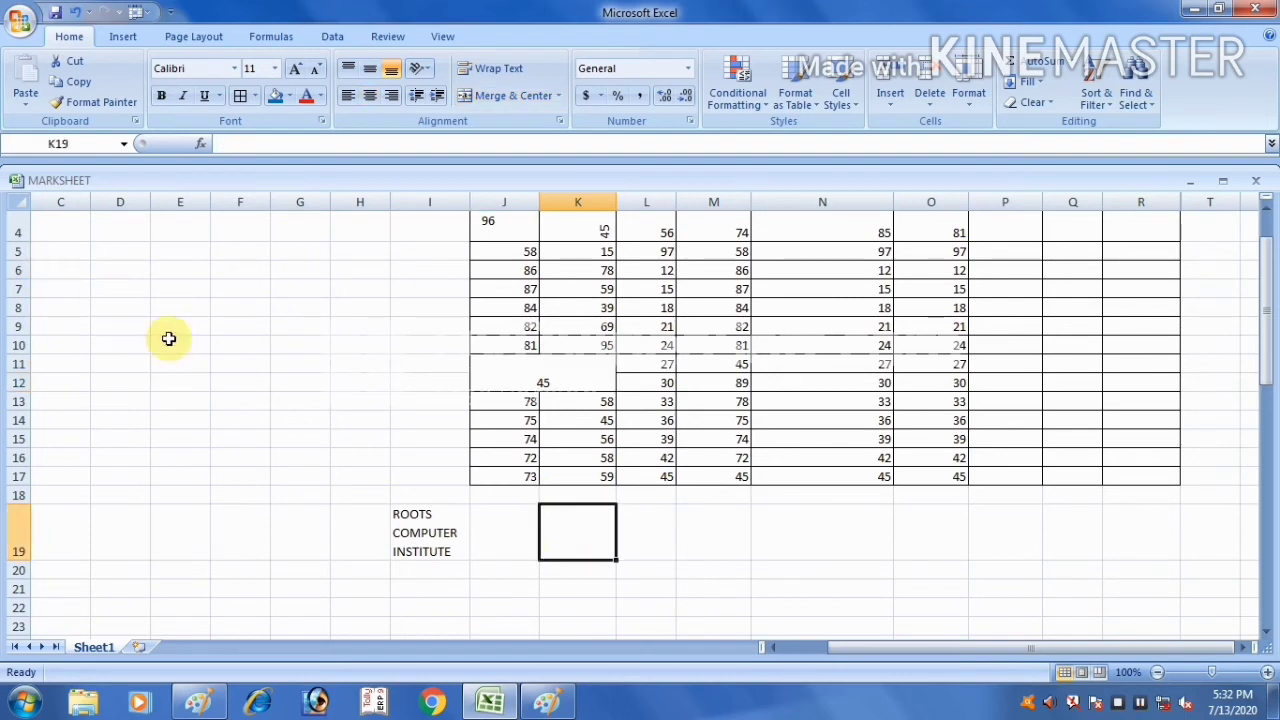
Step: Merge and center the empty cells E8 to H16 beside the marks table into one large cell
{"action": "left_click_drag", "start_coordinate": [164, 308], "coordinate": [371, 457]}
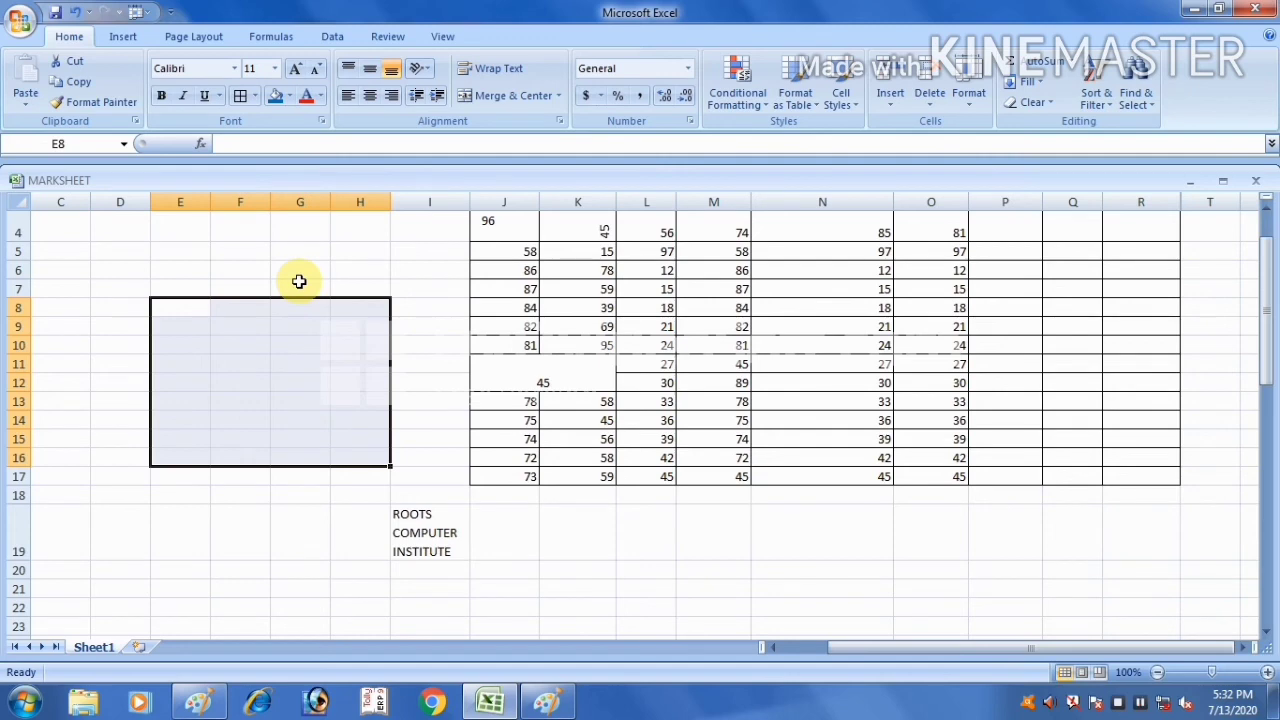
{"action": "left_click", "coordinate": [536, 95]}
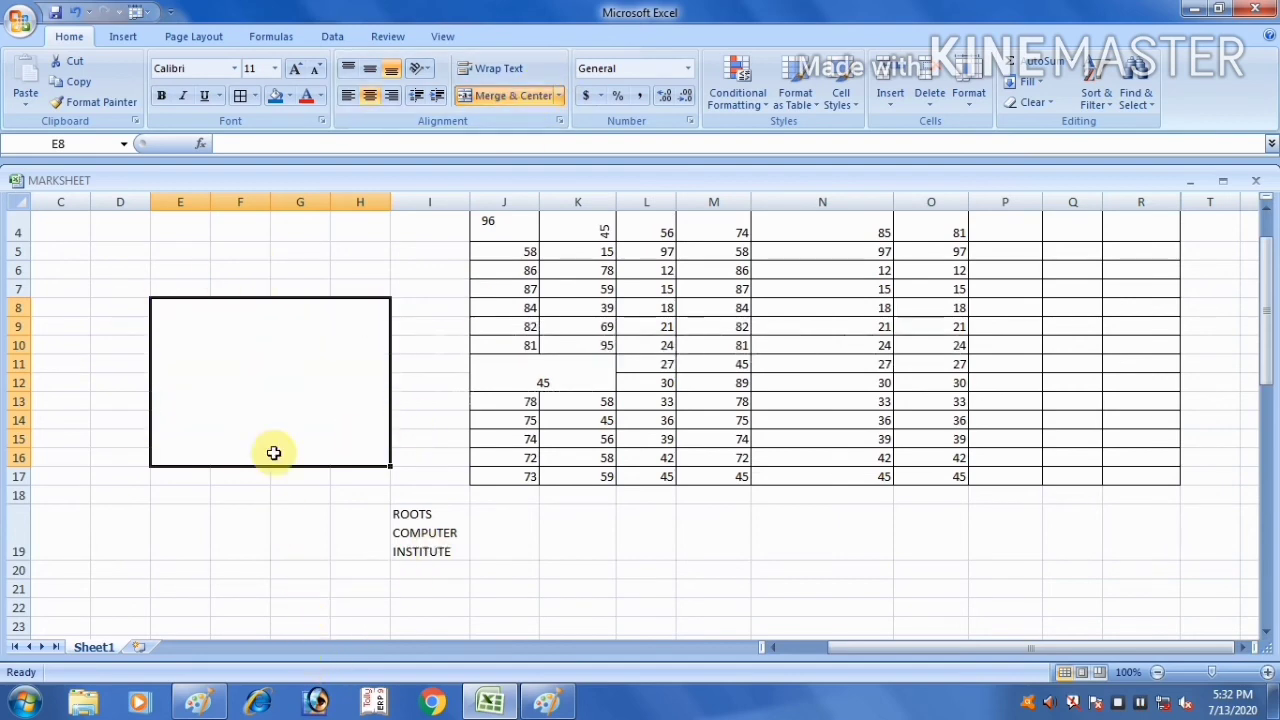
{"action": "scroll", "coordinate": [279, 471], "scroll_direction": "up", "scroll_amount": 1}
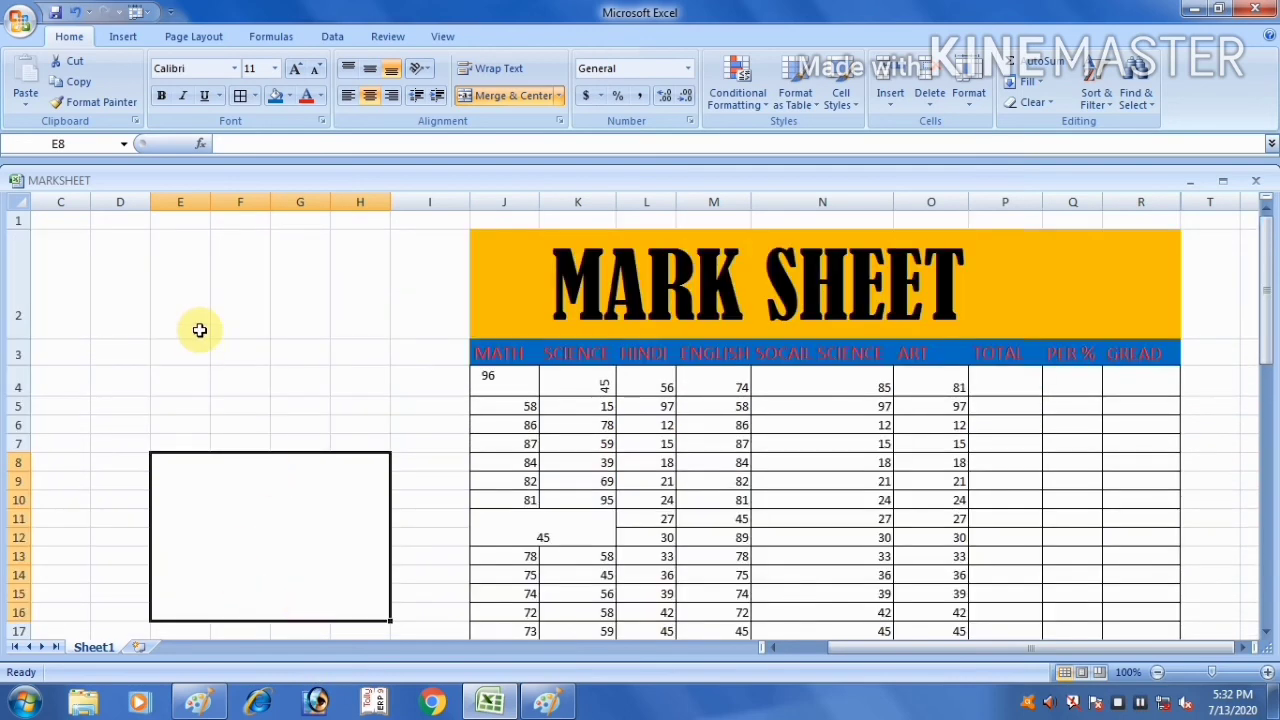
{"action": "left_click", "coordinate": [205, 373]}
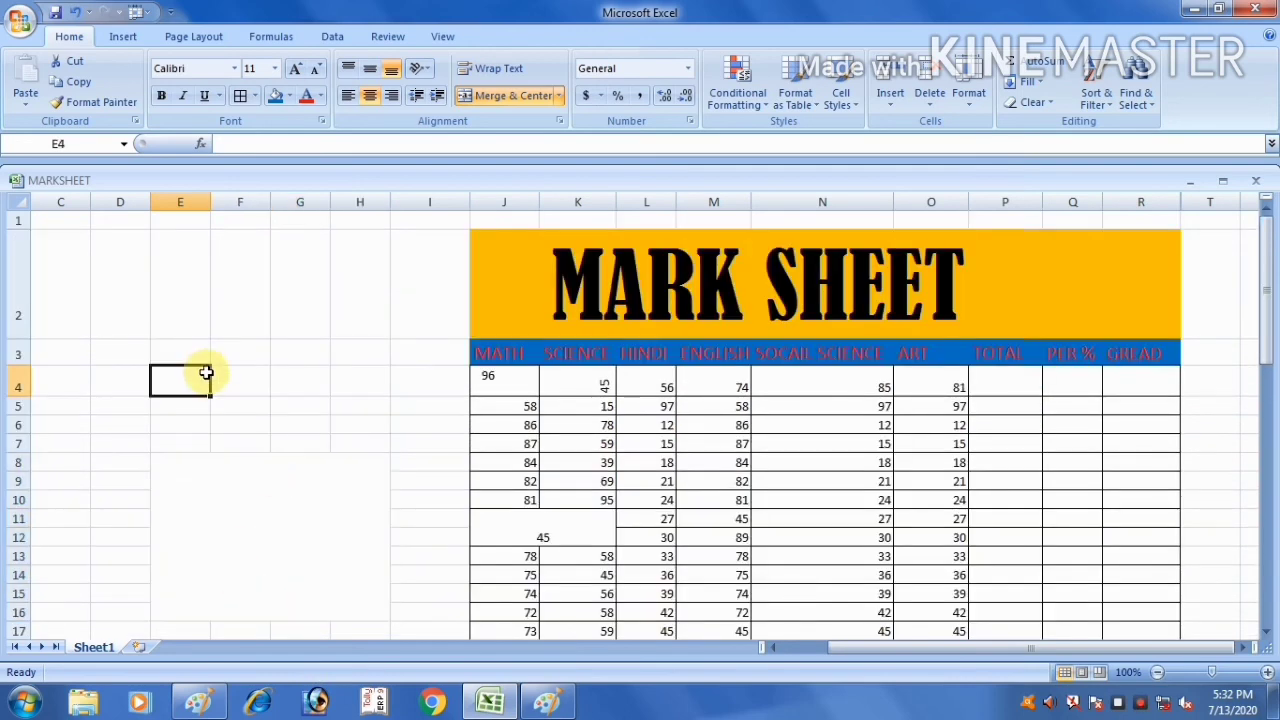
{"action": "left_click", "coordinate": [254, 553]}
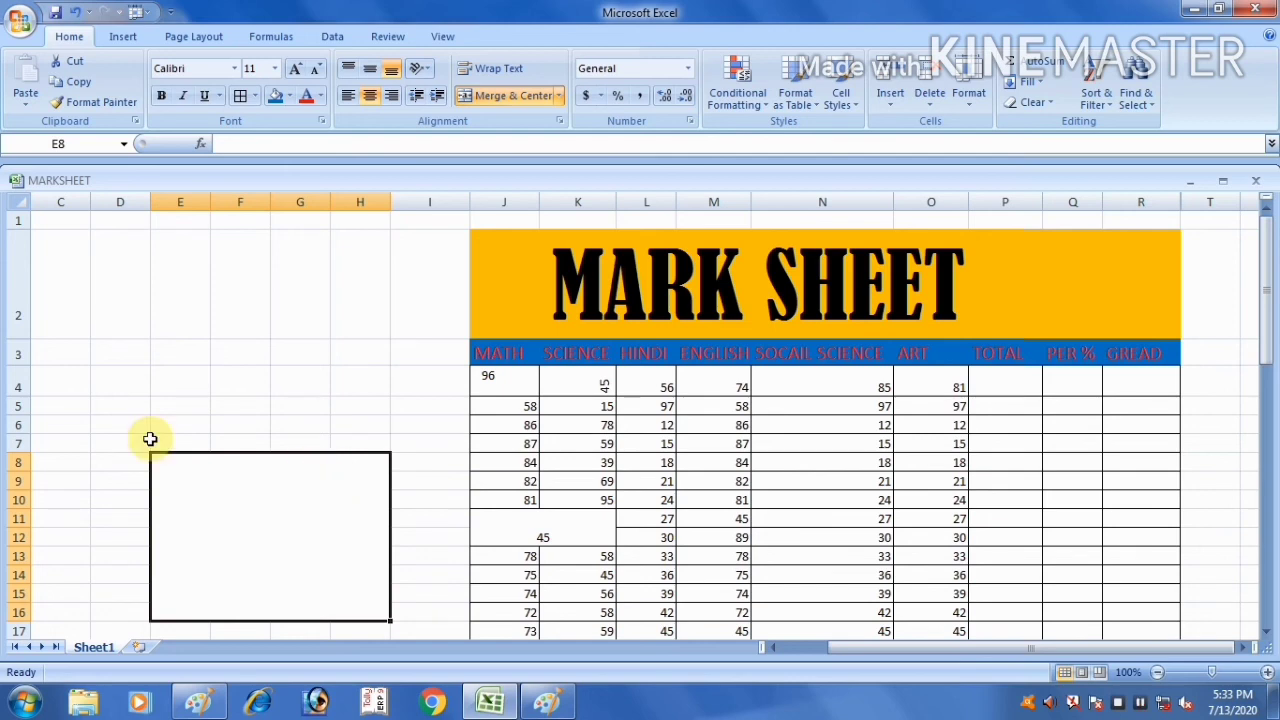
Step: View the available merge options without choosing any, and reselect the merged cell E8
{"action": "left_click", "coordinate": [170, 409]}
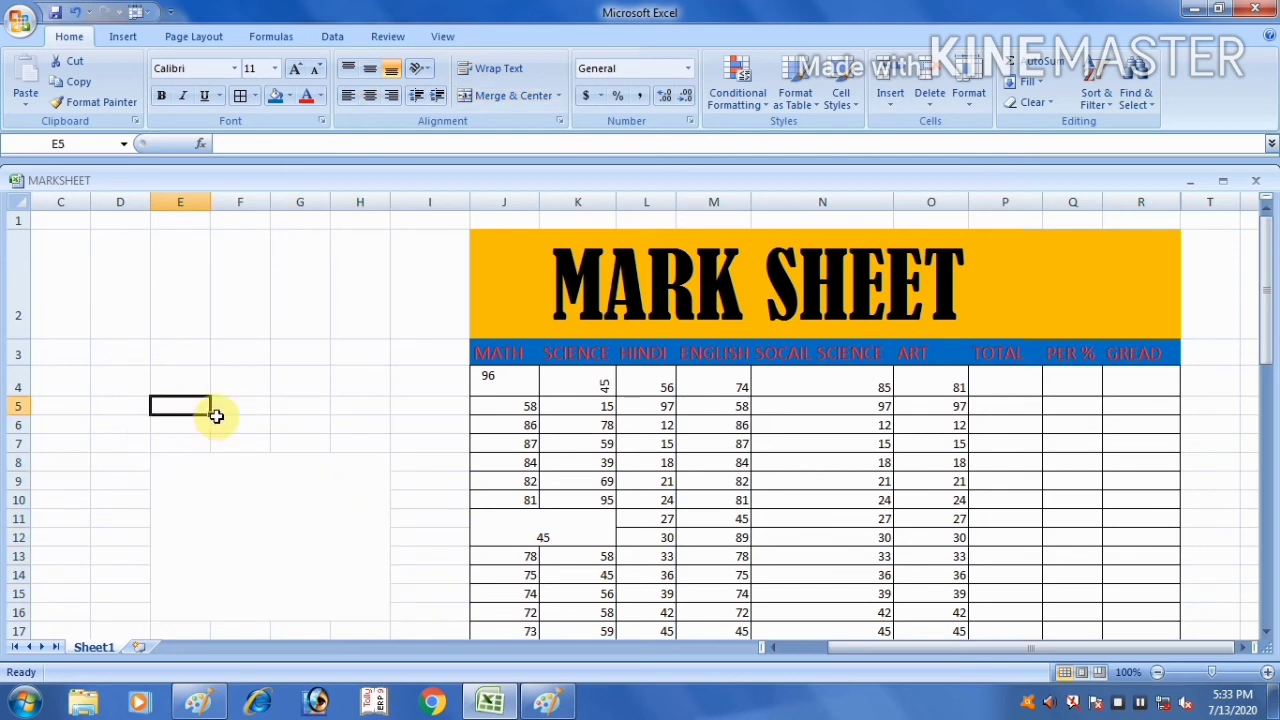
{"action": "left_click", "coordinate": [262, 424]}
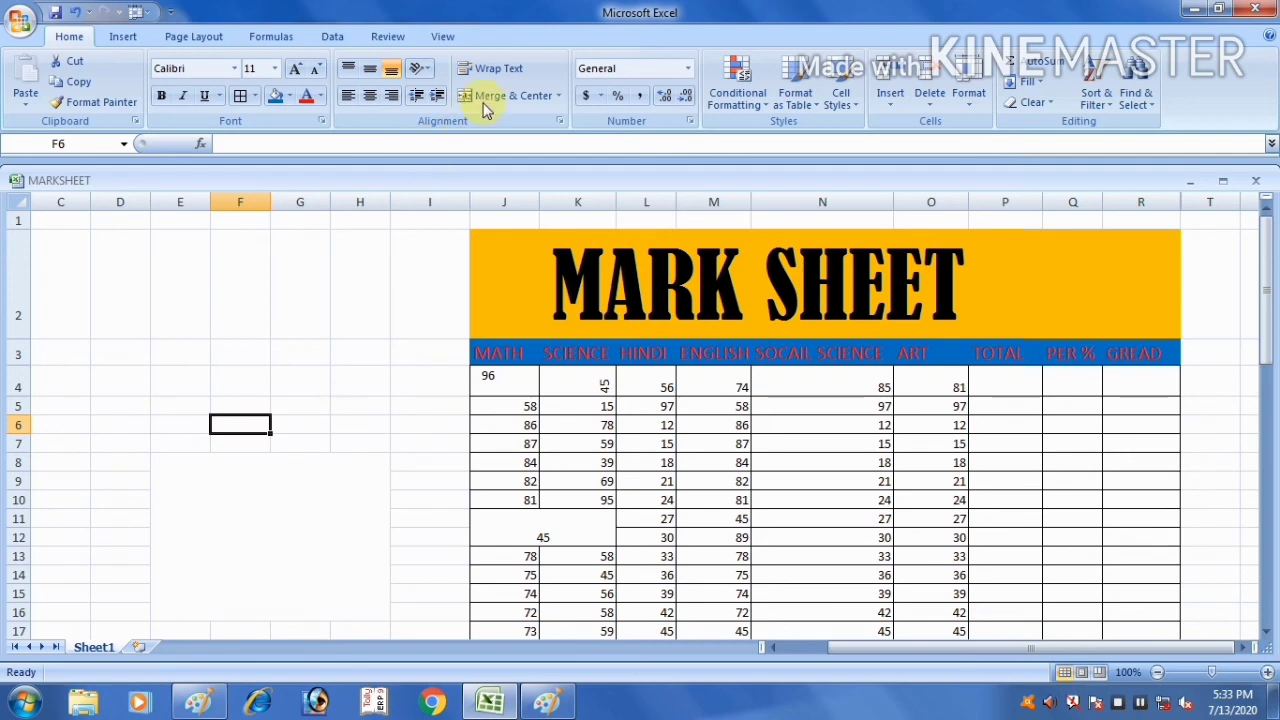
{"action": "left_click", "coordinate": [559, 96]}
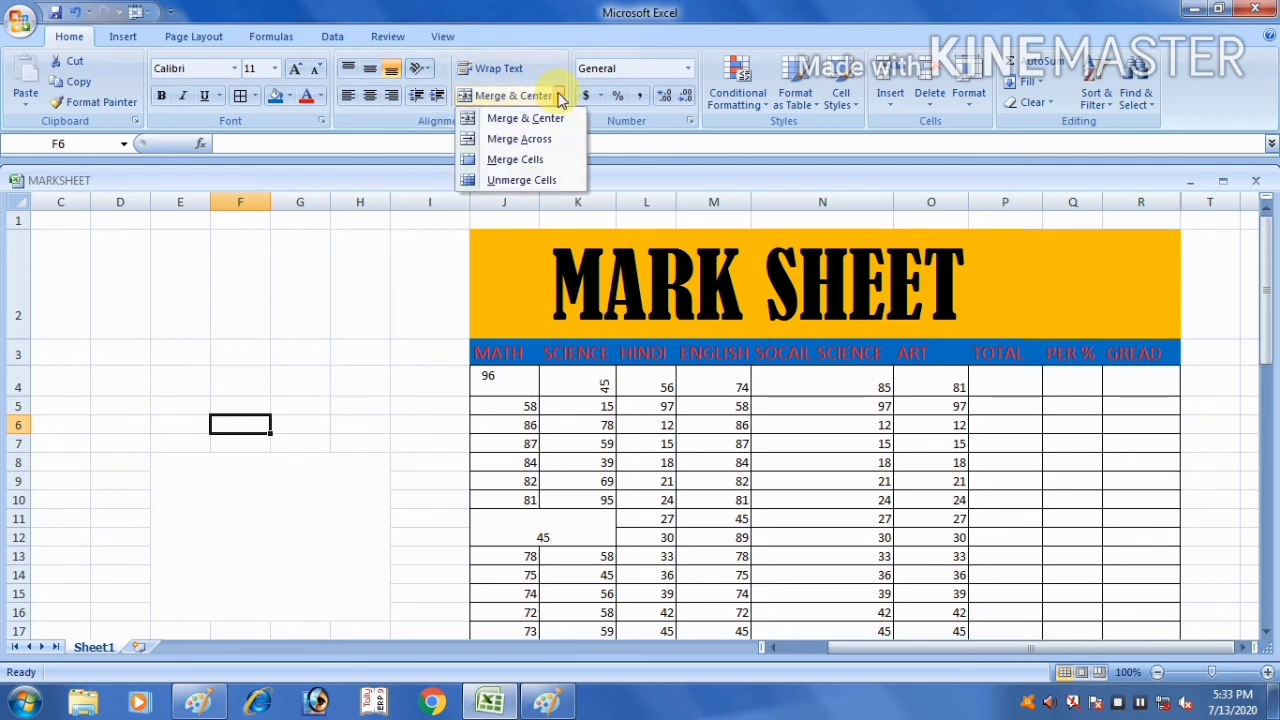
{"action": "left_click", "coordinate": [281, 534]}
{"action": "left_click", "coordinate": [281, 534]}
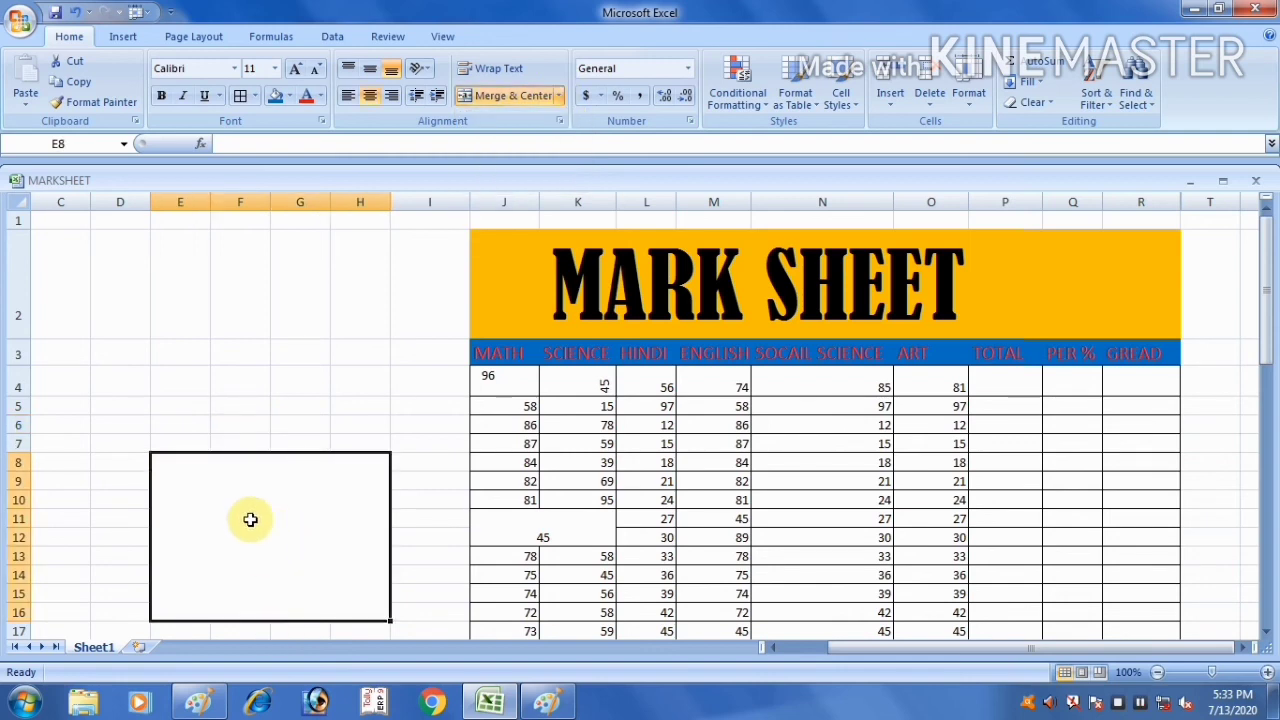
Step: Enter the sample text FGHJNGBJNVFHBFV in the merged cell E8
{"action": "double_click", "coordinate": [250, 520]}
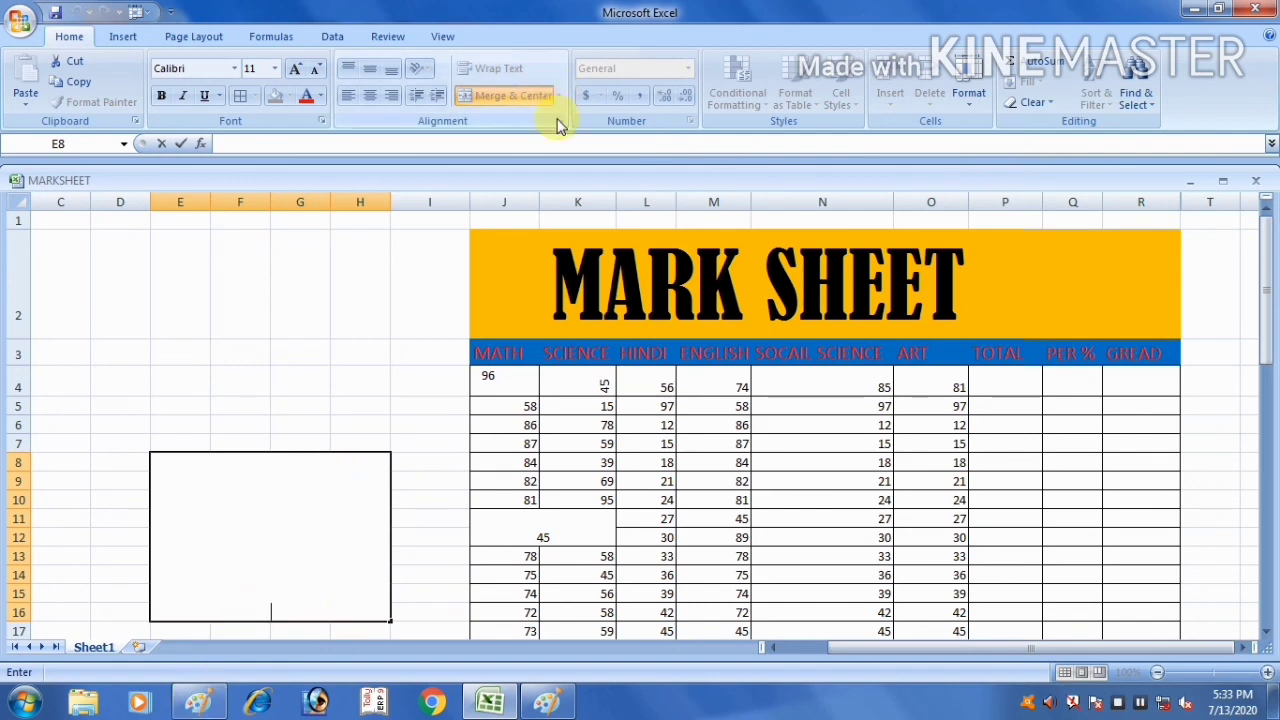
{"action": "left_click", "coordinate": [218, 532]}
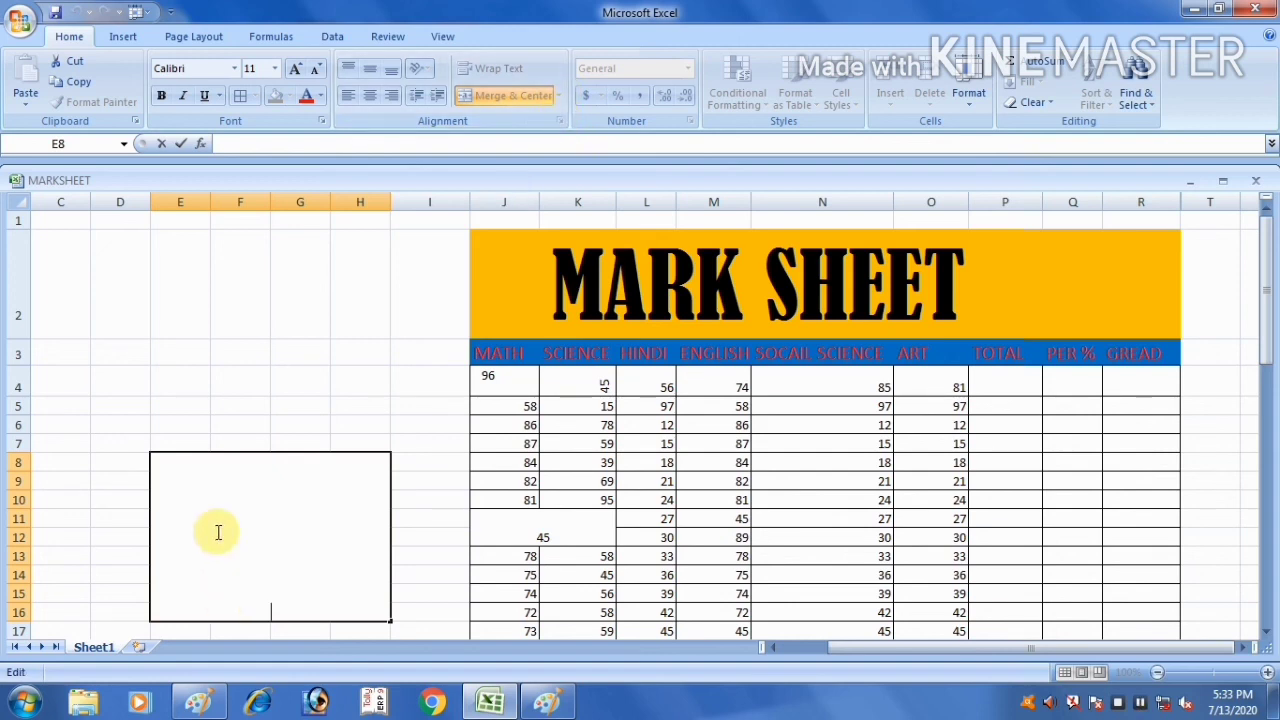
{"action": "type", "text": "FGHJNGBJN"}
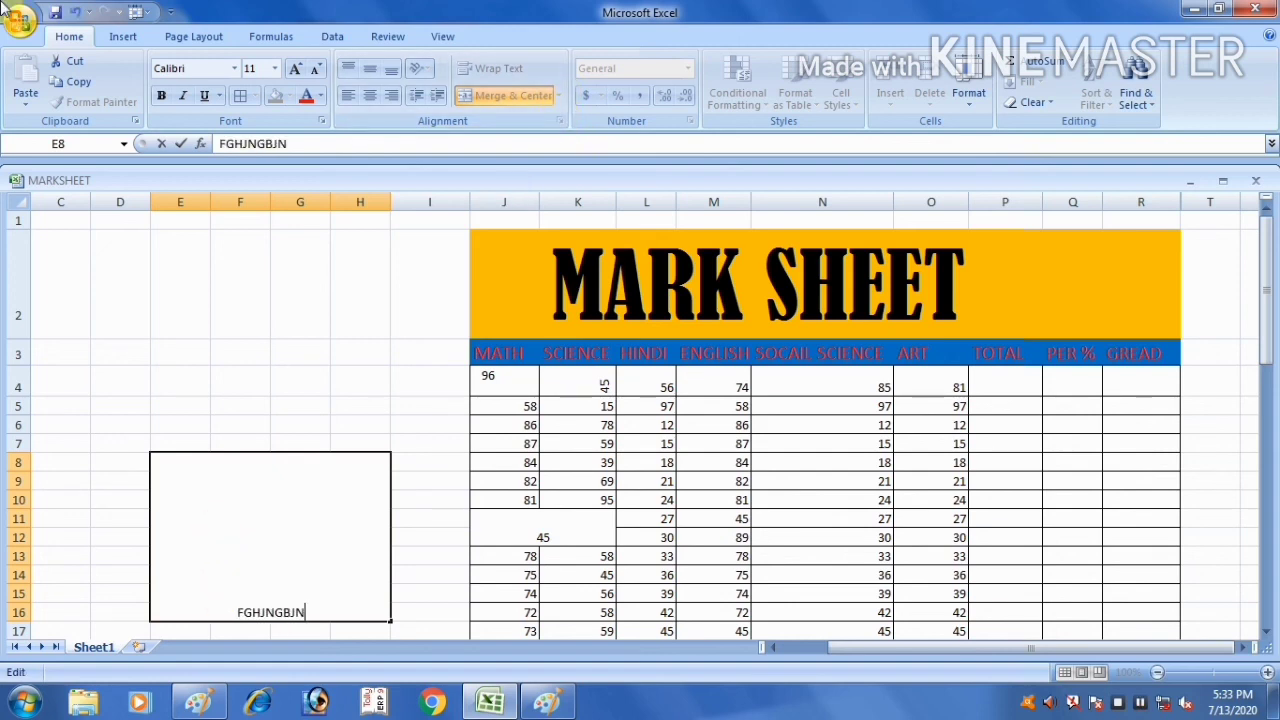
{"action": "type", "text": "VFHBFV"}
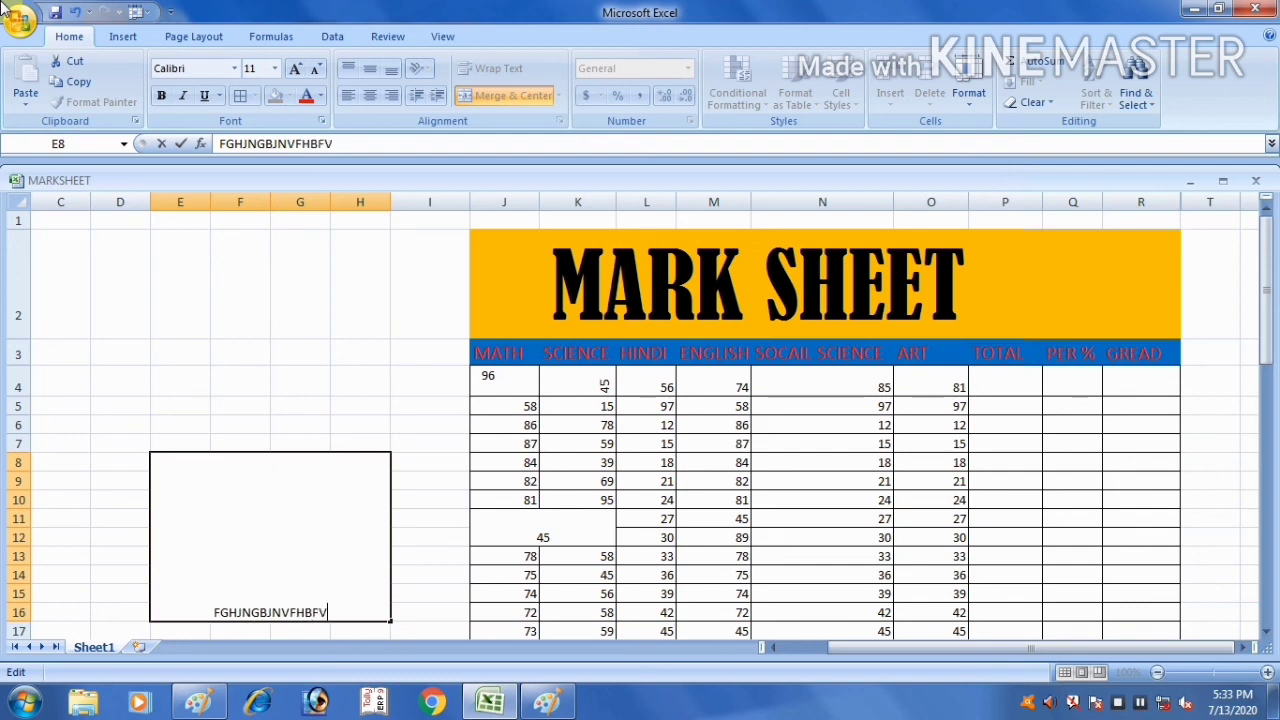
{"action": "left_click", "coordinate": [251, 314]}
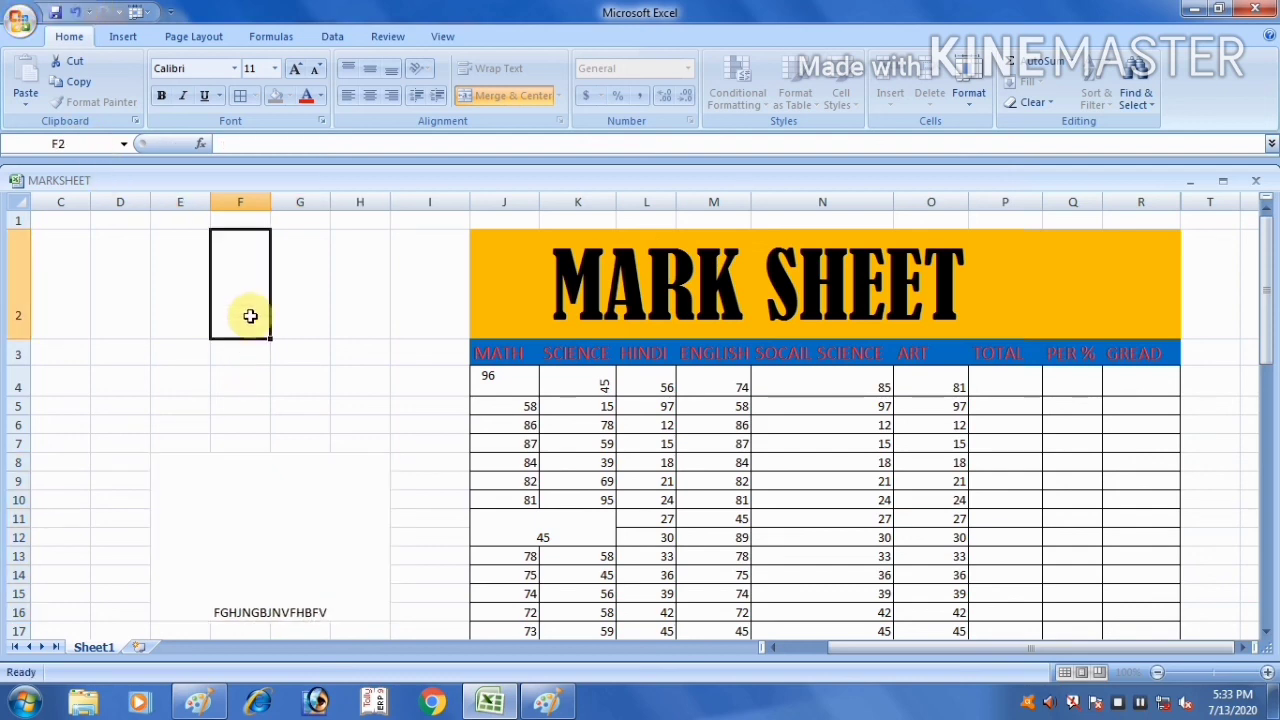